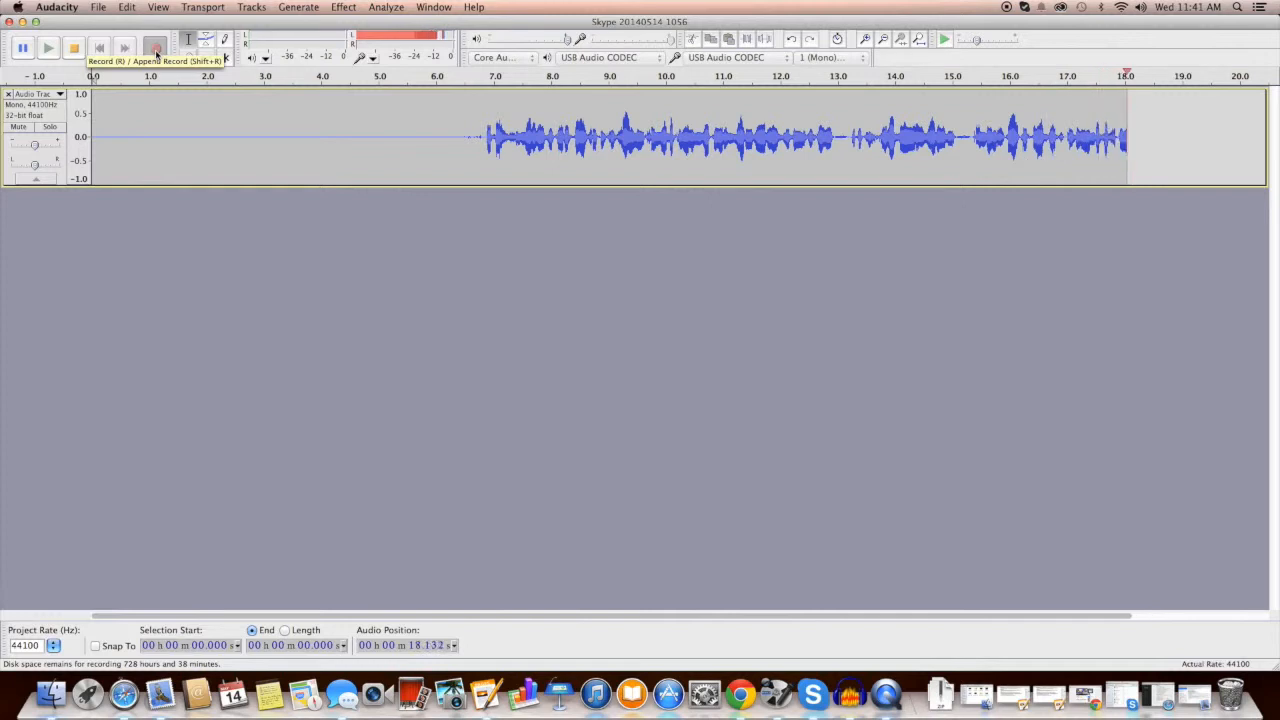
Step: Stop recording and select the silent first 6 seconds of the track
{"action": "key", "text": "space"}
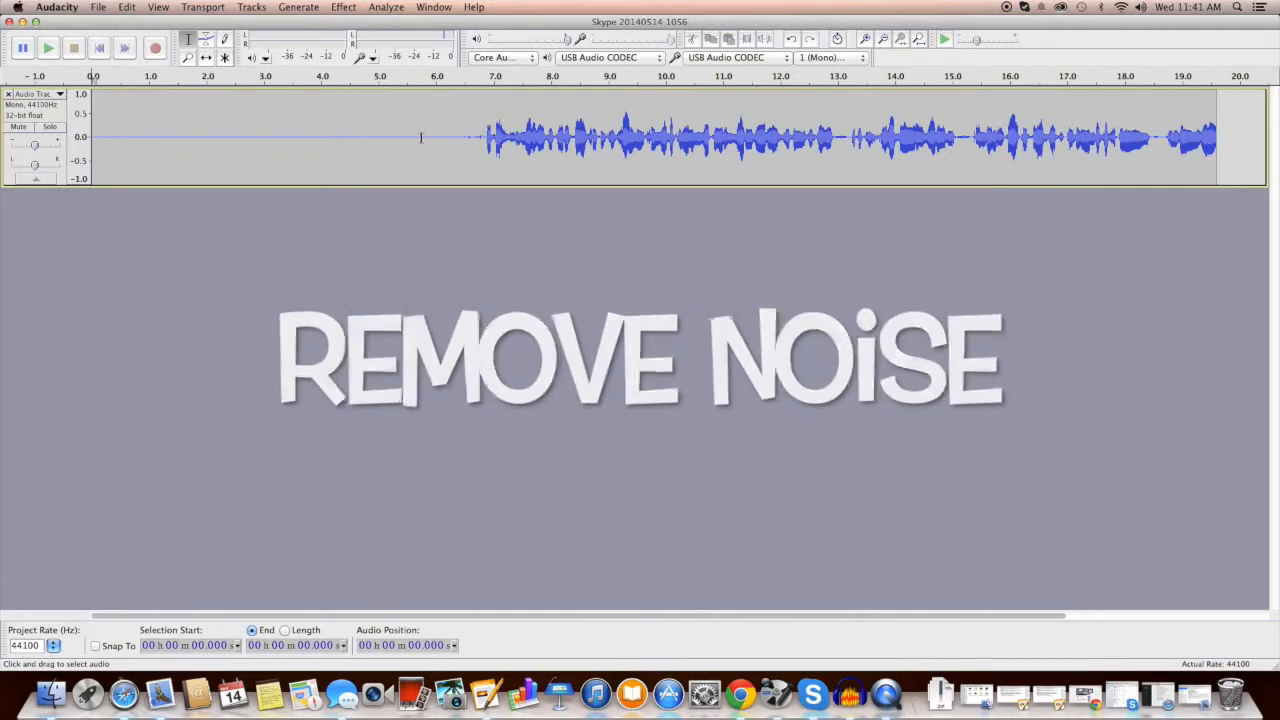
{"action": "left_click_drag", "start_coordinate": [437, 137], "coordinate": [384, 138]}
{"action": "left_click_drag", "start_coordinate": [240, 139], "coordinate": [92, 140]}
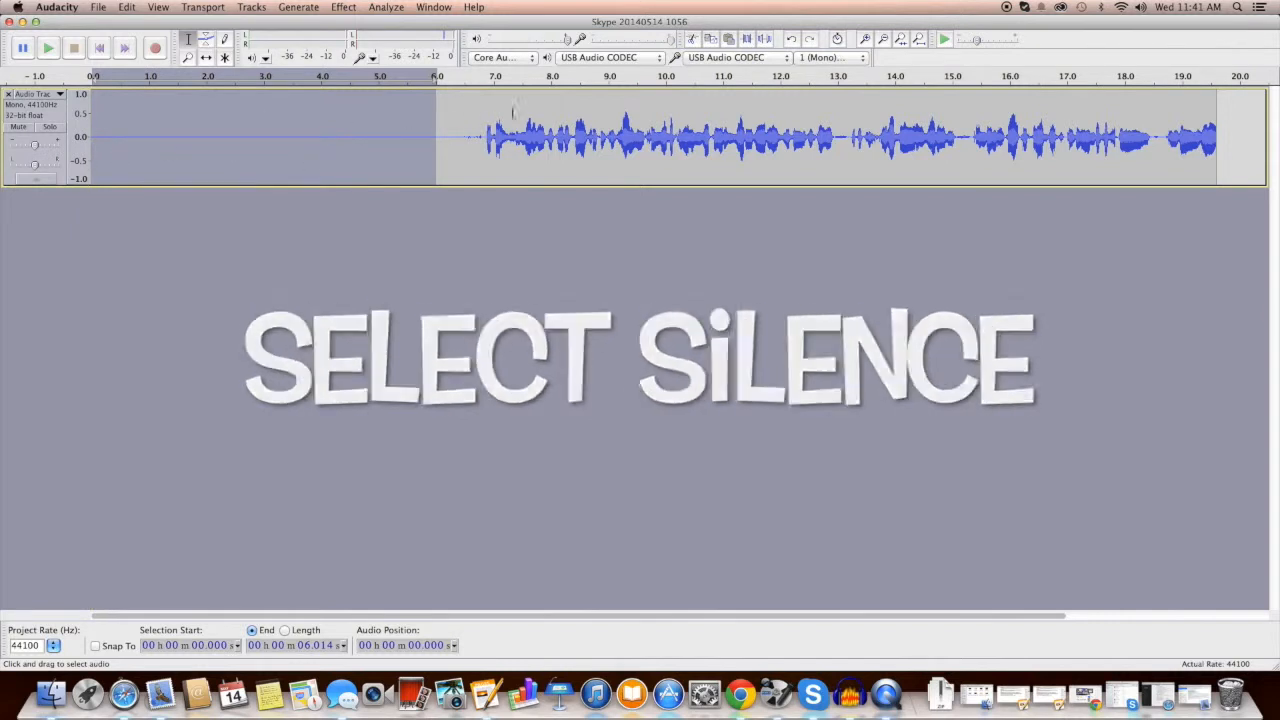
Step: Capture a noise profile from that silence in Noise Removal, then select the whole track
{"action": "left_click", "coordinate": [344, 7]}
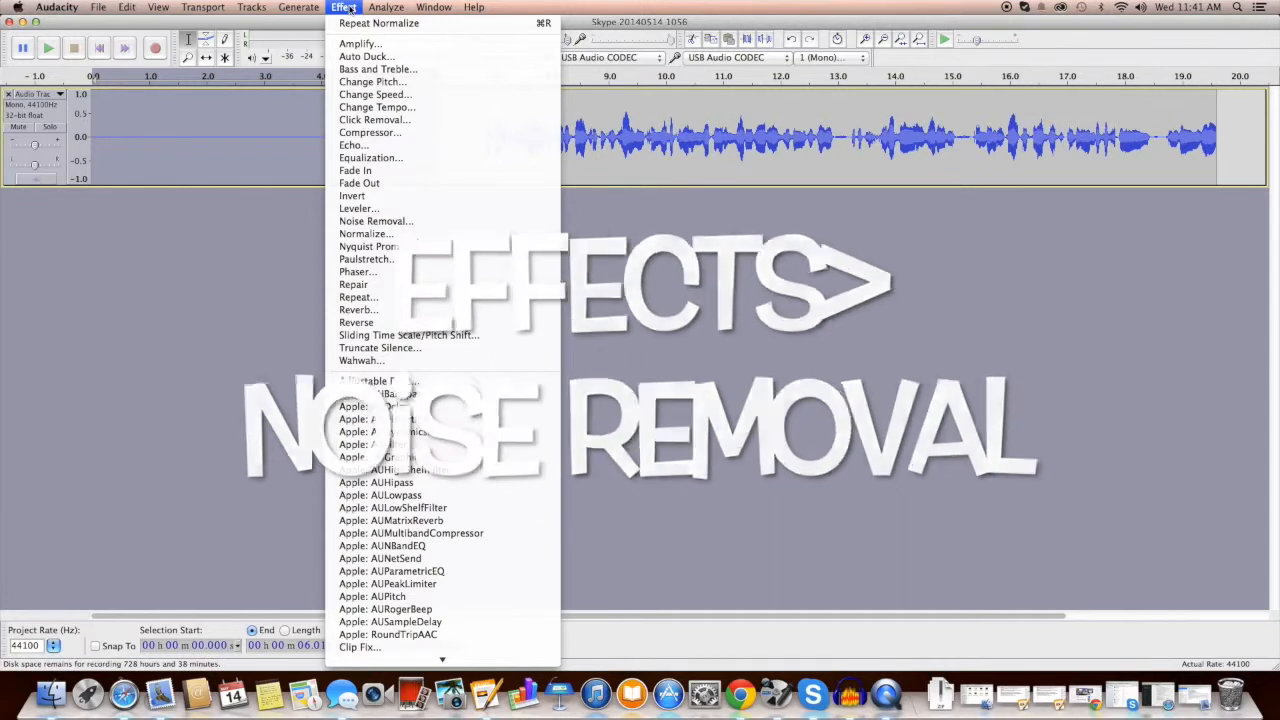
{"action": "left_click", "coordinate": [378, 221]}
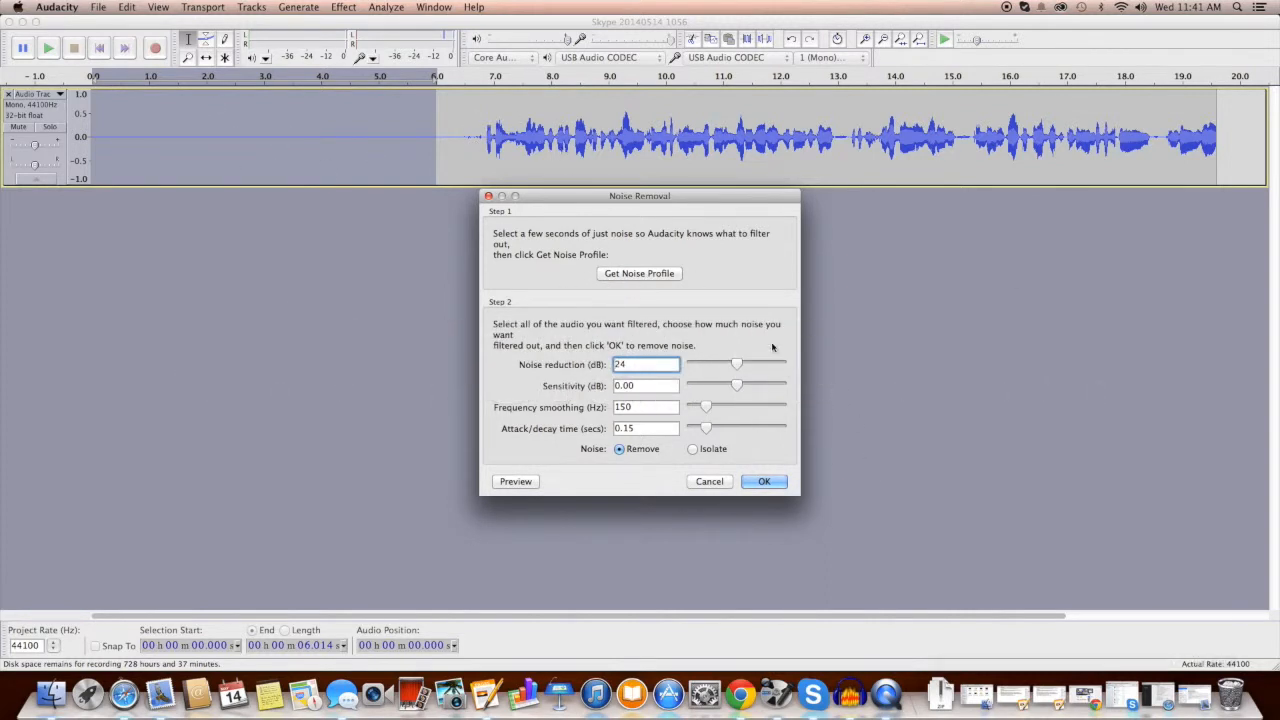
{"action": "left_click", "coordinate": [648, 273]}
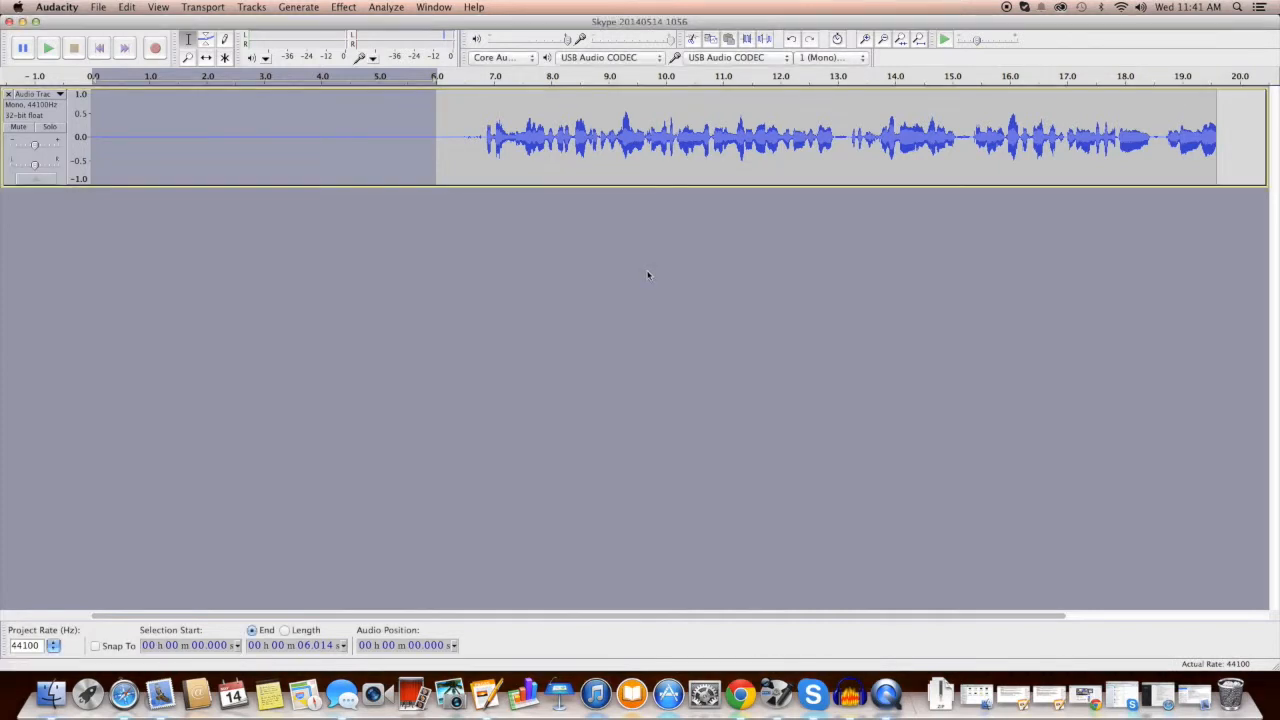
{"action": "key", "text": "super+a"}
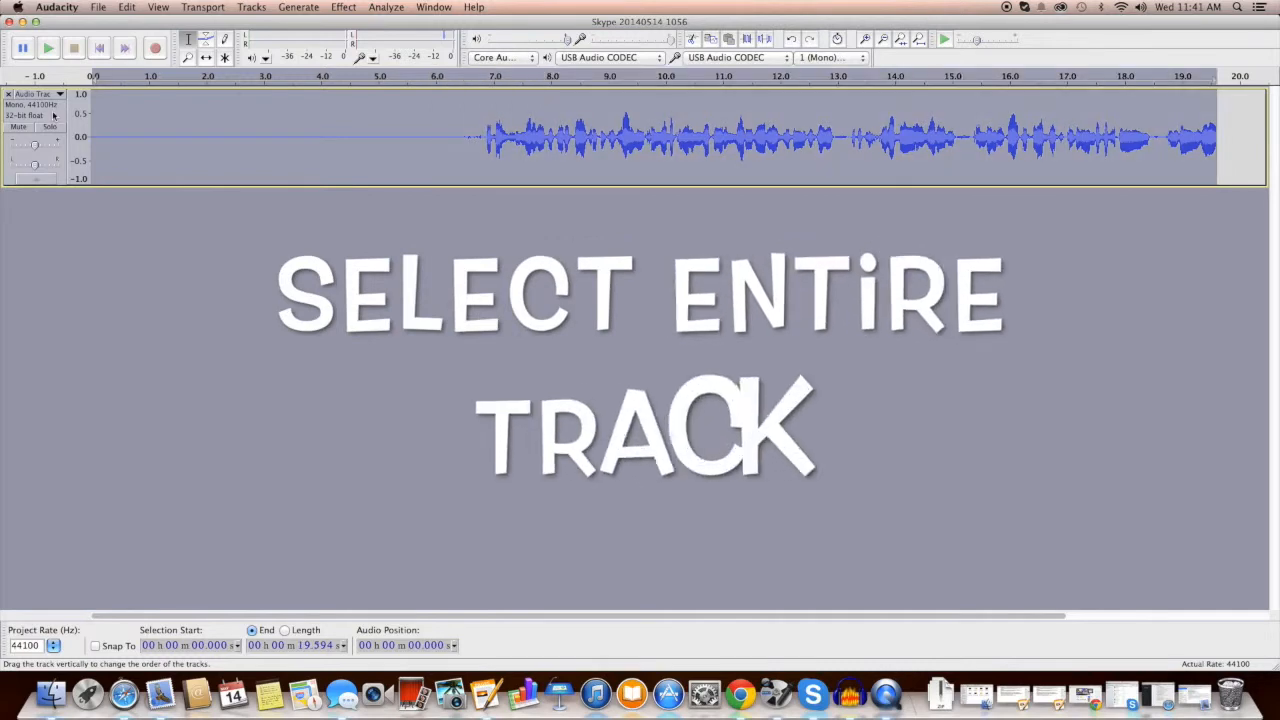
Step: Run Noise Removal with the captured profile over the full 19.6-second track
{"action": "left_click", "coordinate": [336, 8]}
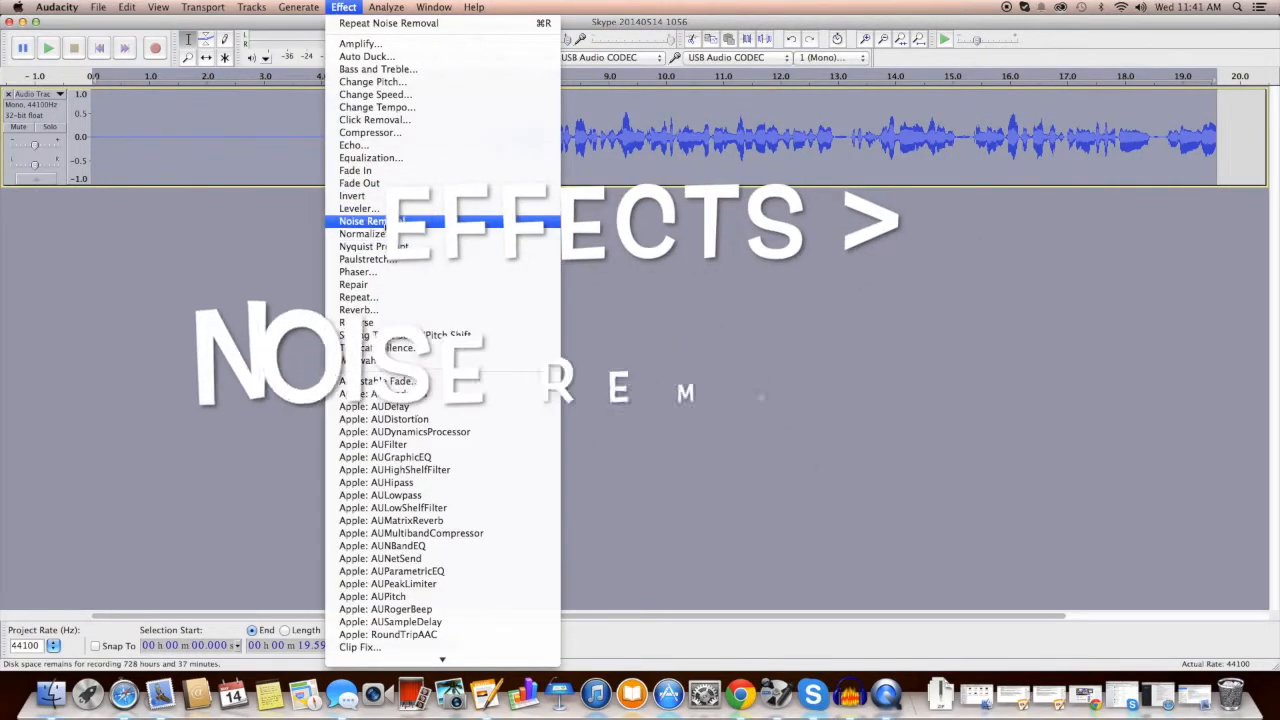
{"action": "left_click", "coordinate": [375, 221]}
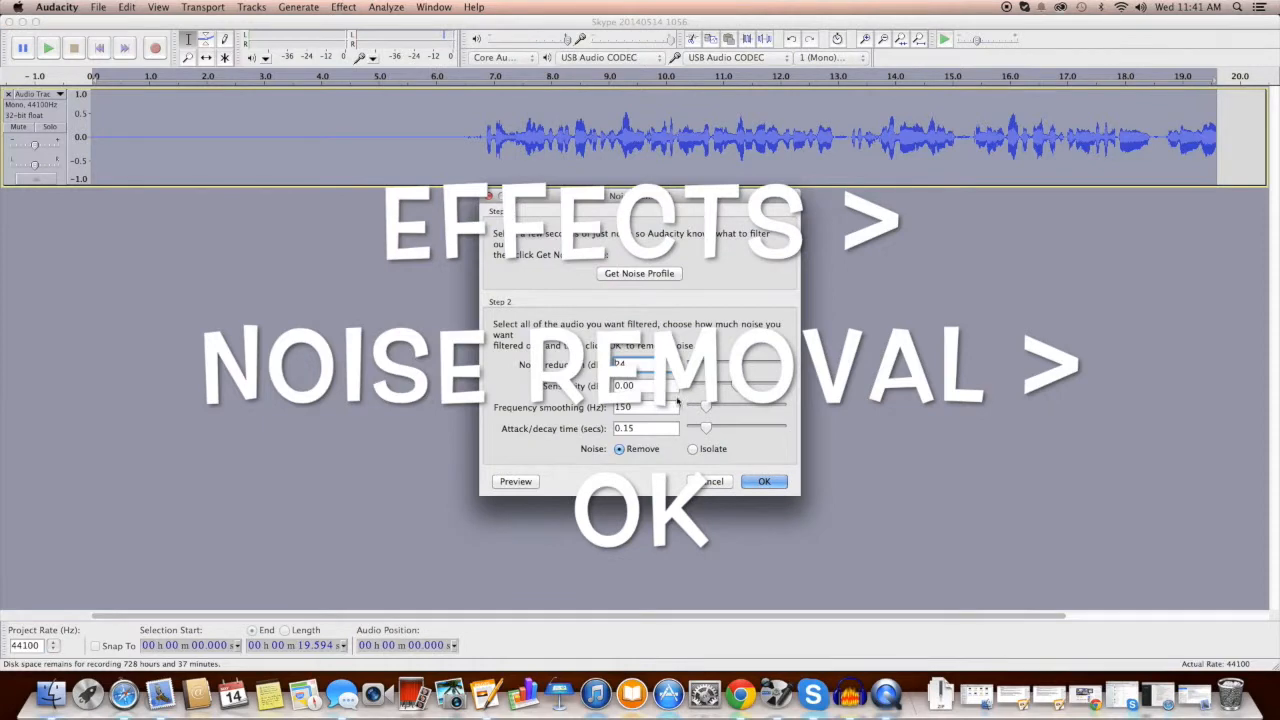
{"action": "left_click", "coordinate": [763, 482]}
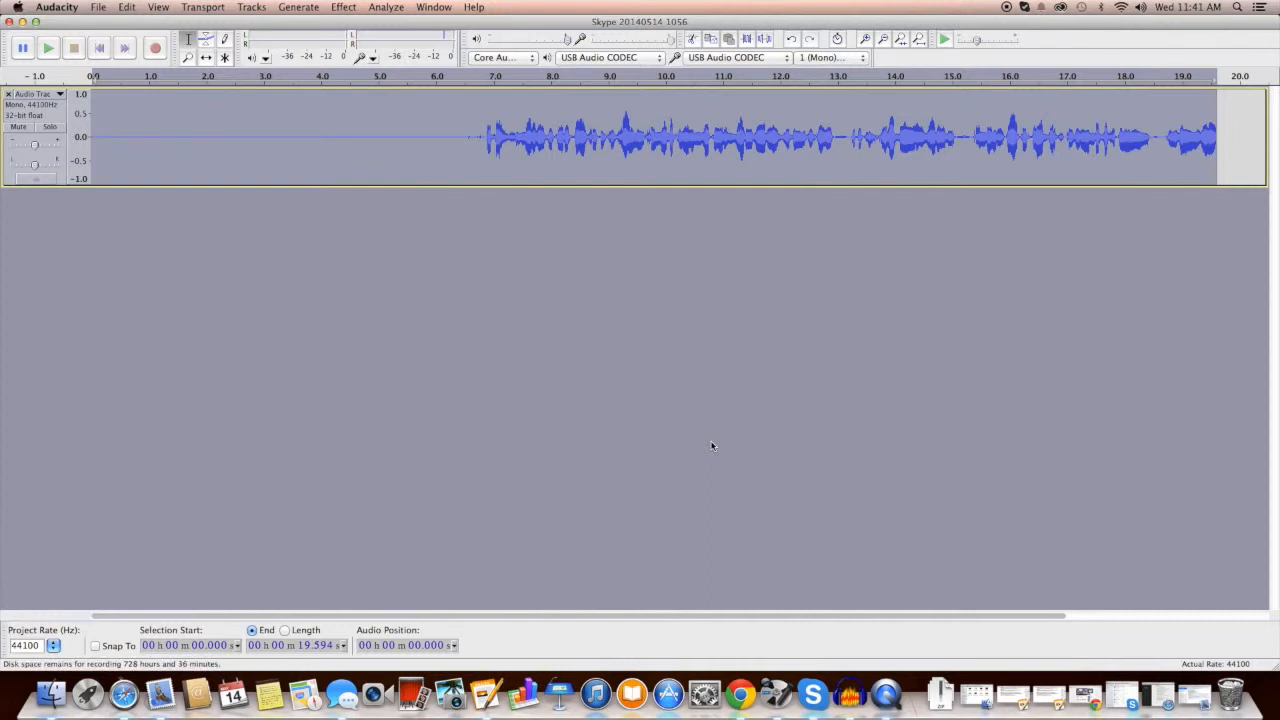
Step: Normalize the noise-reduced track to a -1.0 dB peak with DC offset removal on
{"action": "left_click", "coordinate": [343, 7]}
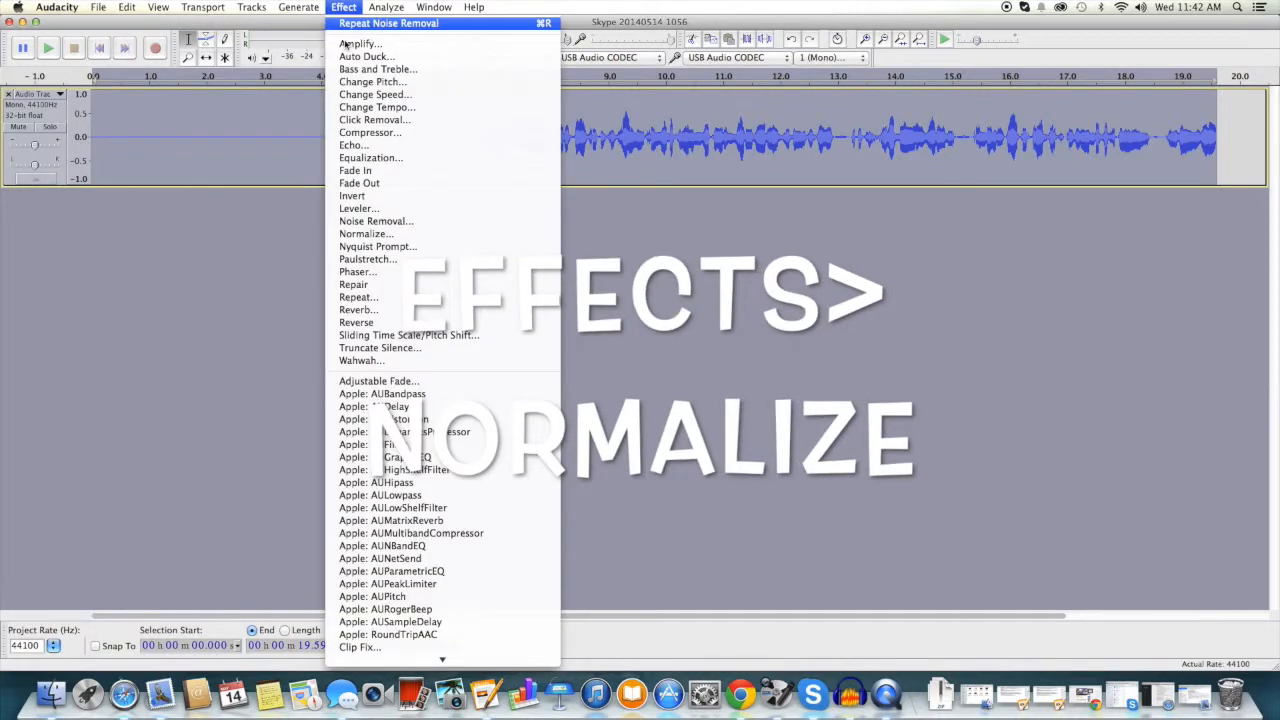
{"action": "left_click", "coordinate": [367, 235]}
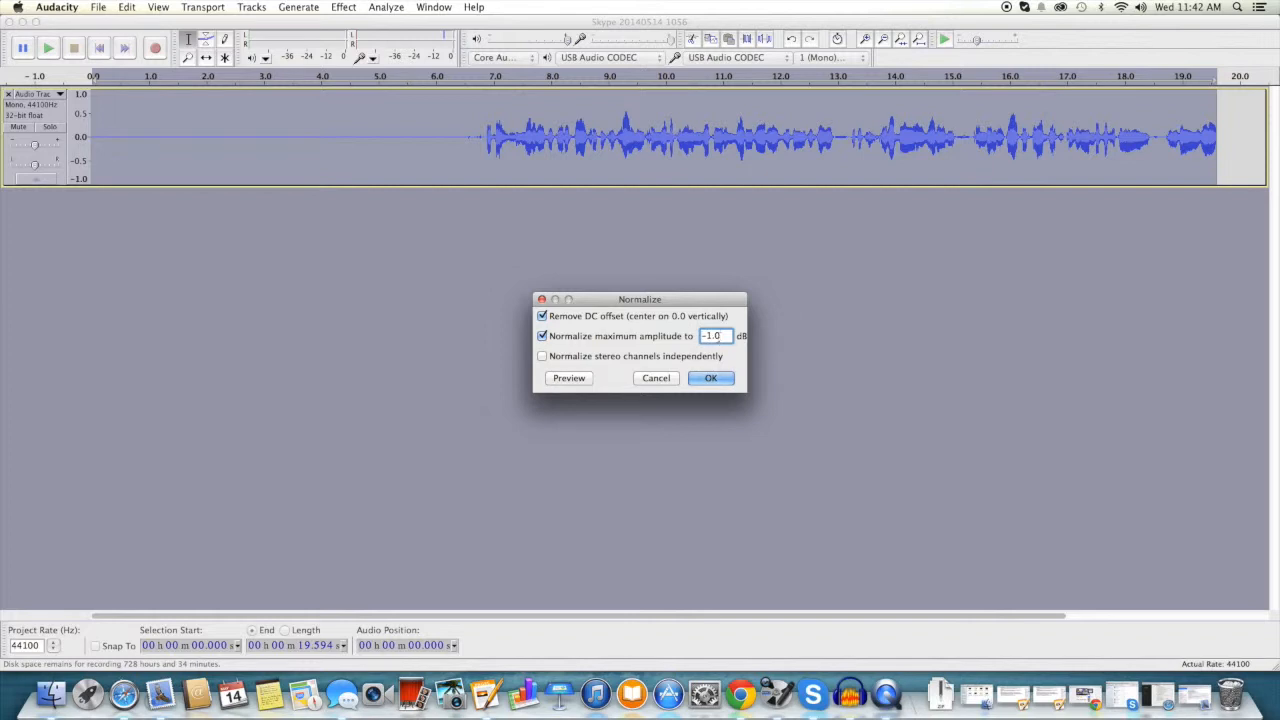
{"action": "left_click", "coordinate": [711, 378]}
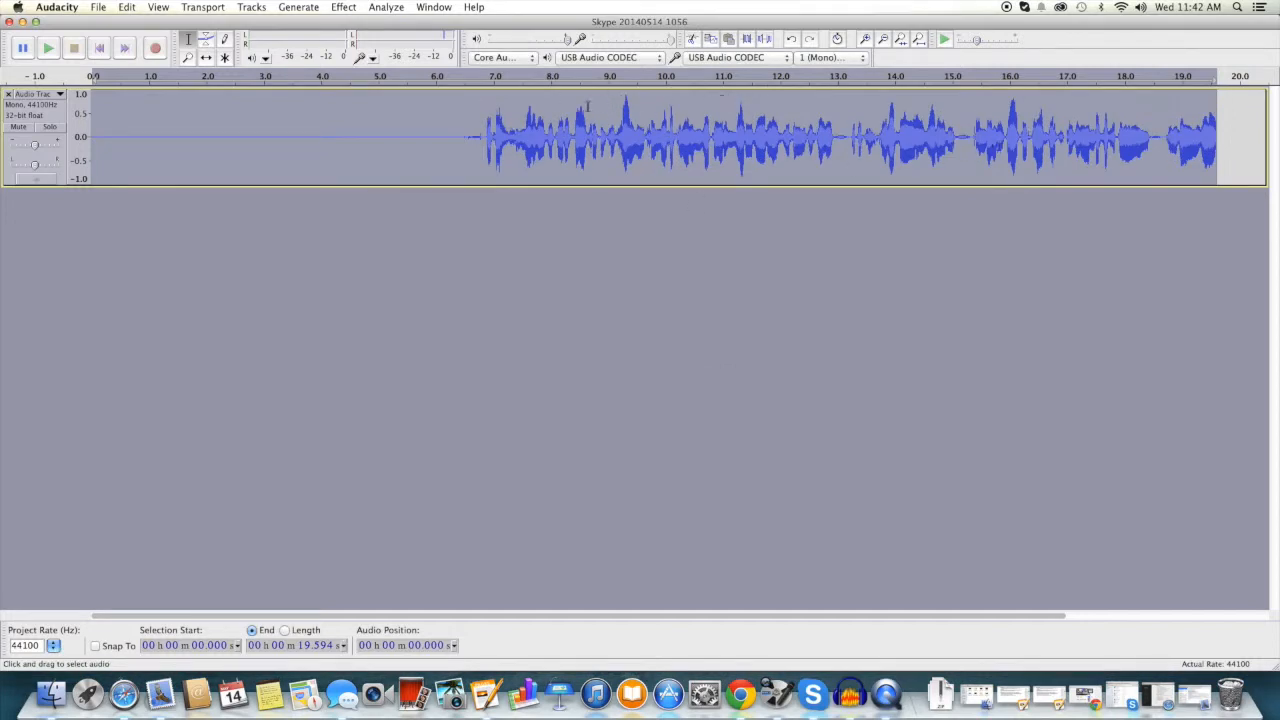
Step: Apply the Compressor at -18 dB threshold, -40 dB noise floor and 2:1 ratio, make-up gain off
{"action": "left_click", "coordinate": [341, 7]}
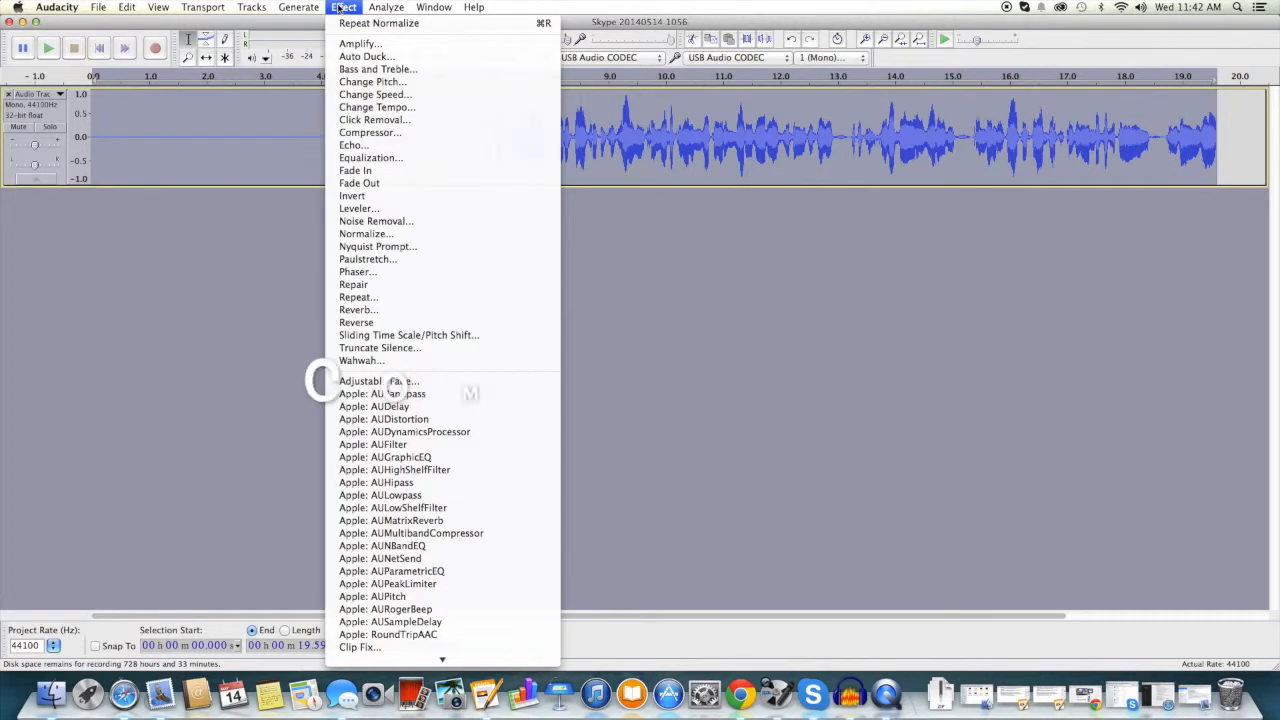
{"action": "left_click", "coordinate": [365, 132]}
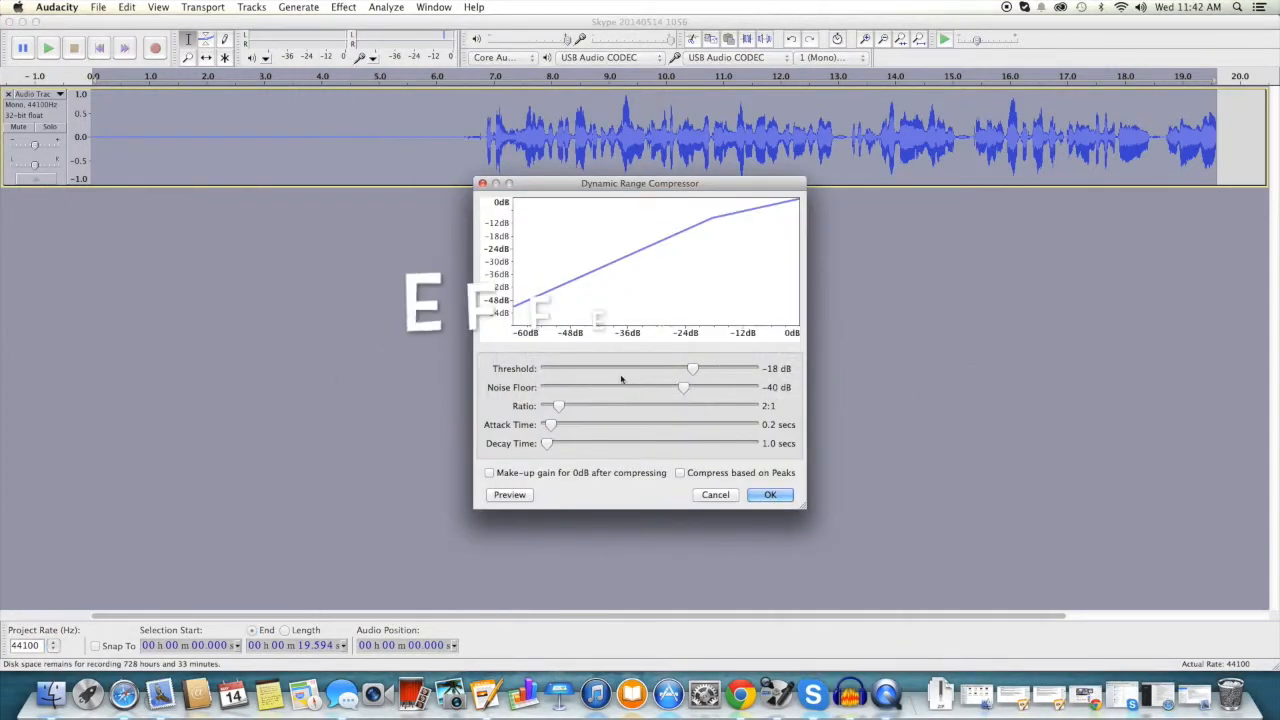
{"action": "left_click", "coordinate": [489, 474]}
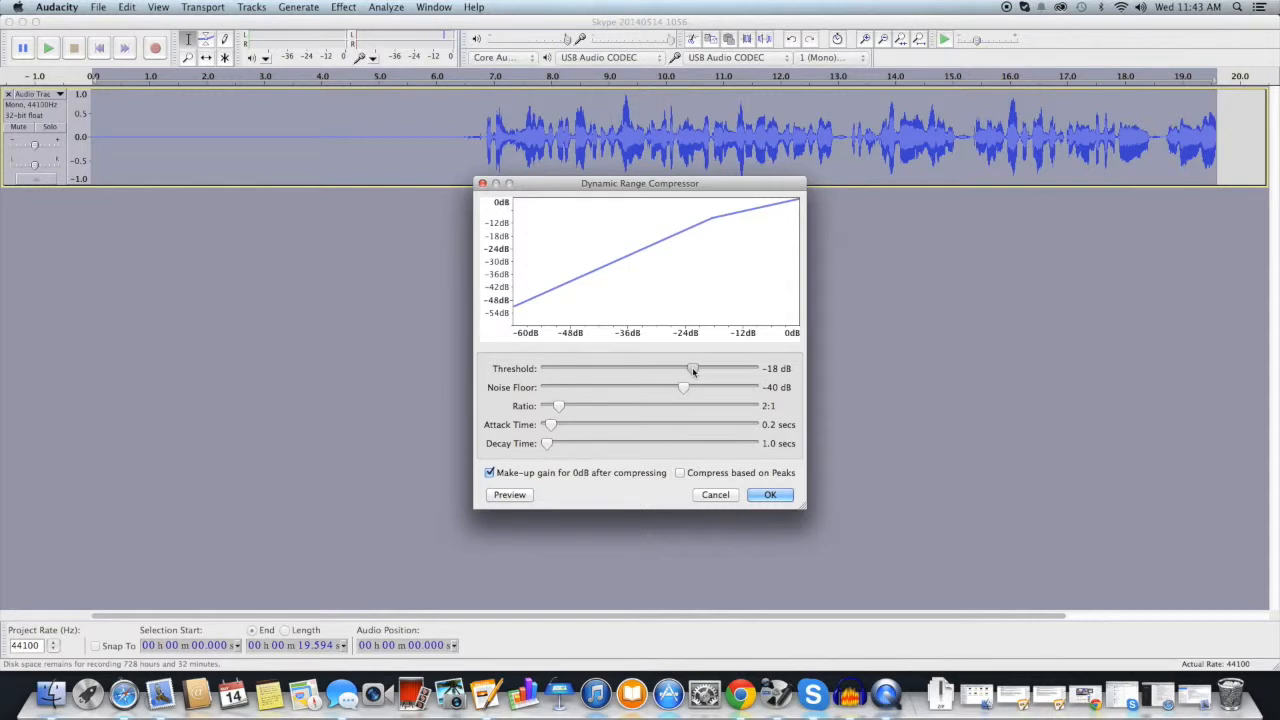
{"action": "left_click", "coordinate": [489, 473]}
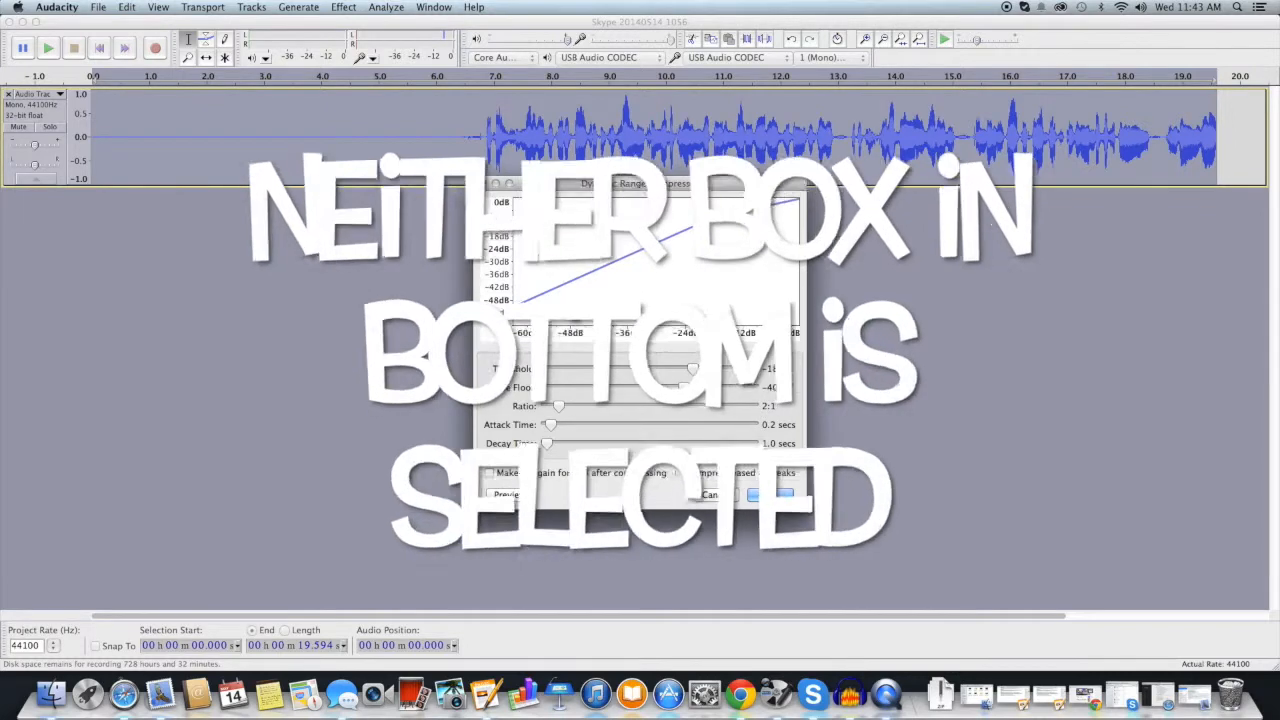
{"action": "left_click", "coordinate": [775, 496]}
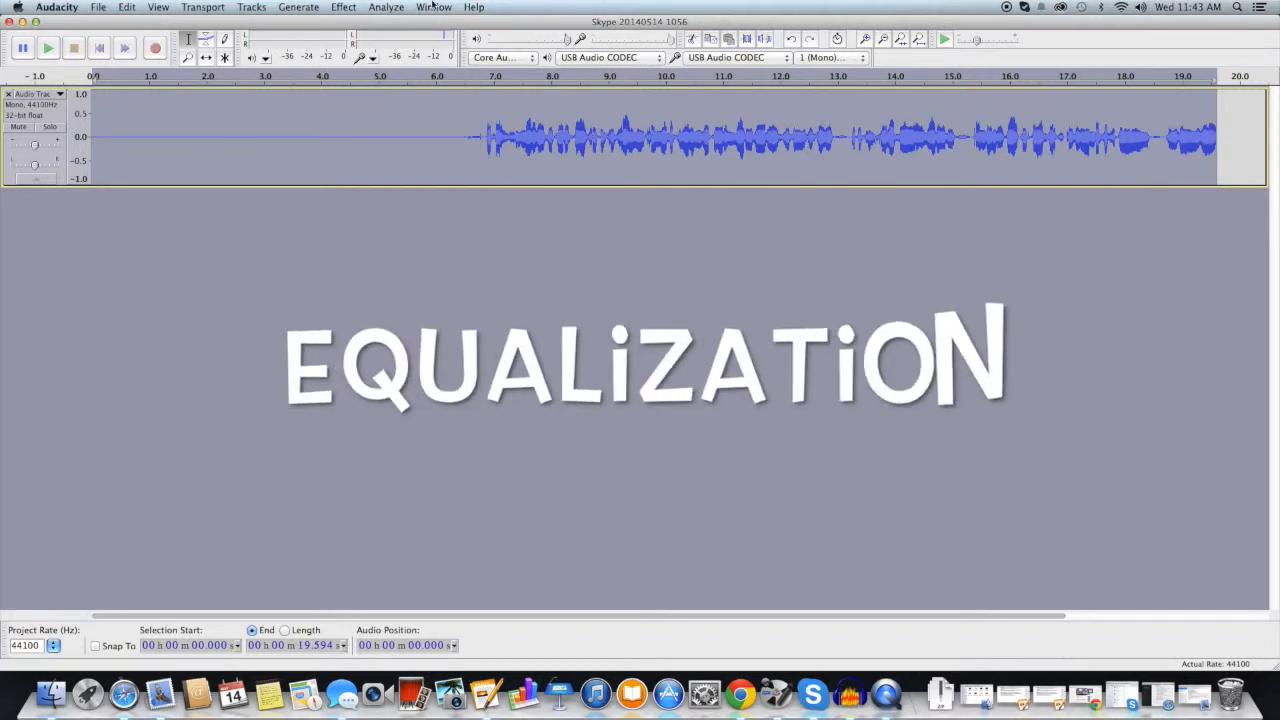
Step: Apply the Bass Boost preset curve from Equalization to the voice track
{"action": "left_click", "coordinate": [344, 8]}
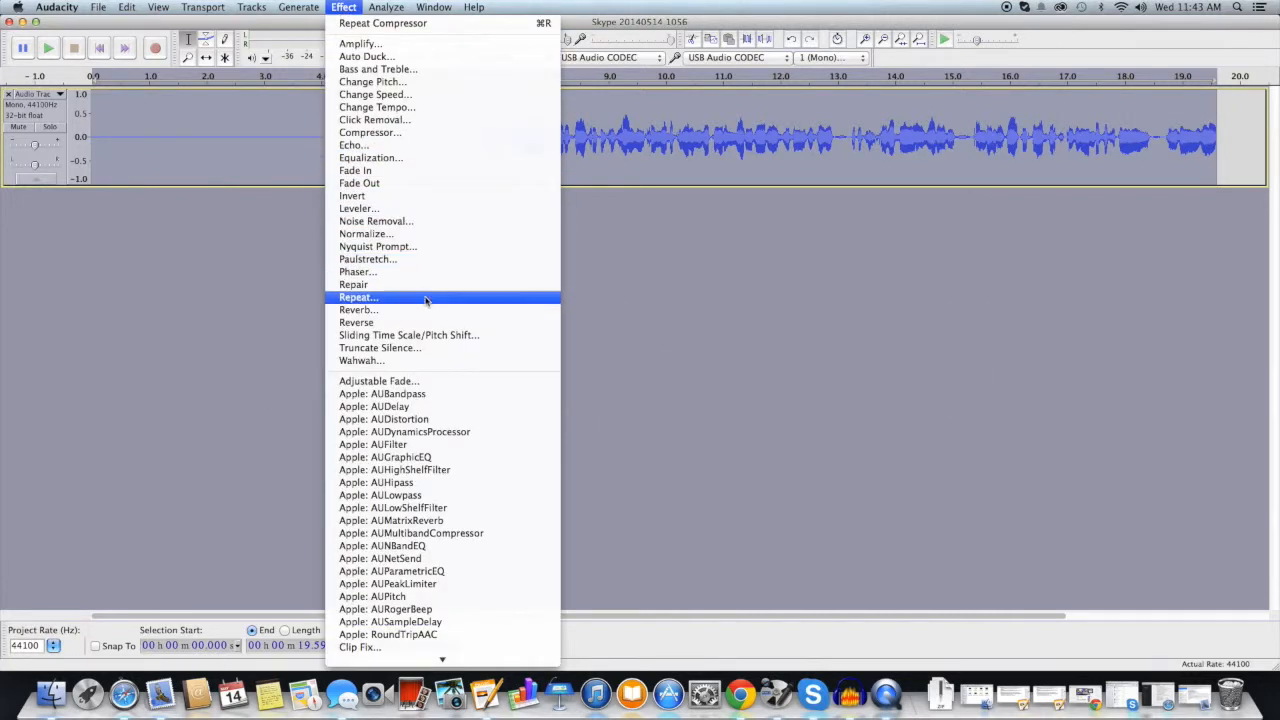
{"action": "left_click", "coordinate": [344, 8]}
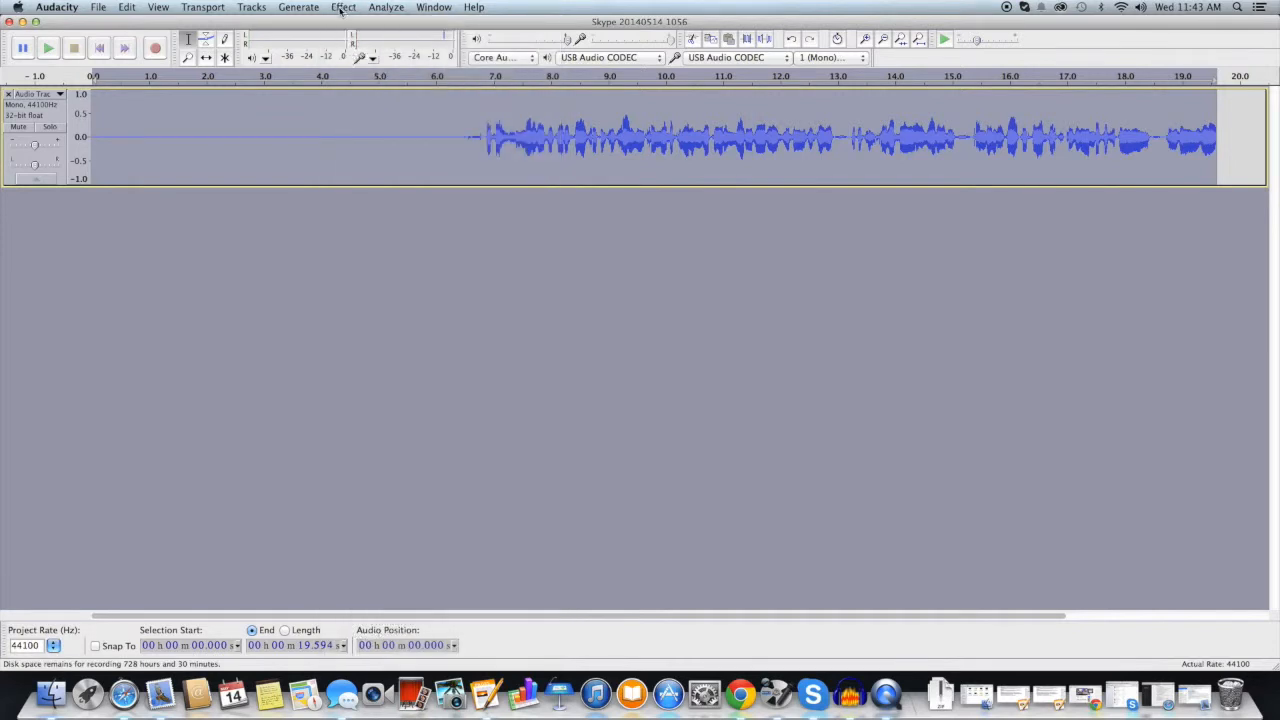
{"action": "left_click", "coordinate": [342, 8]}
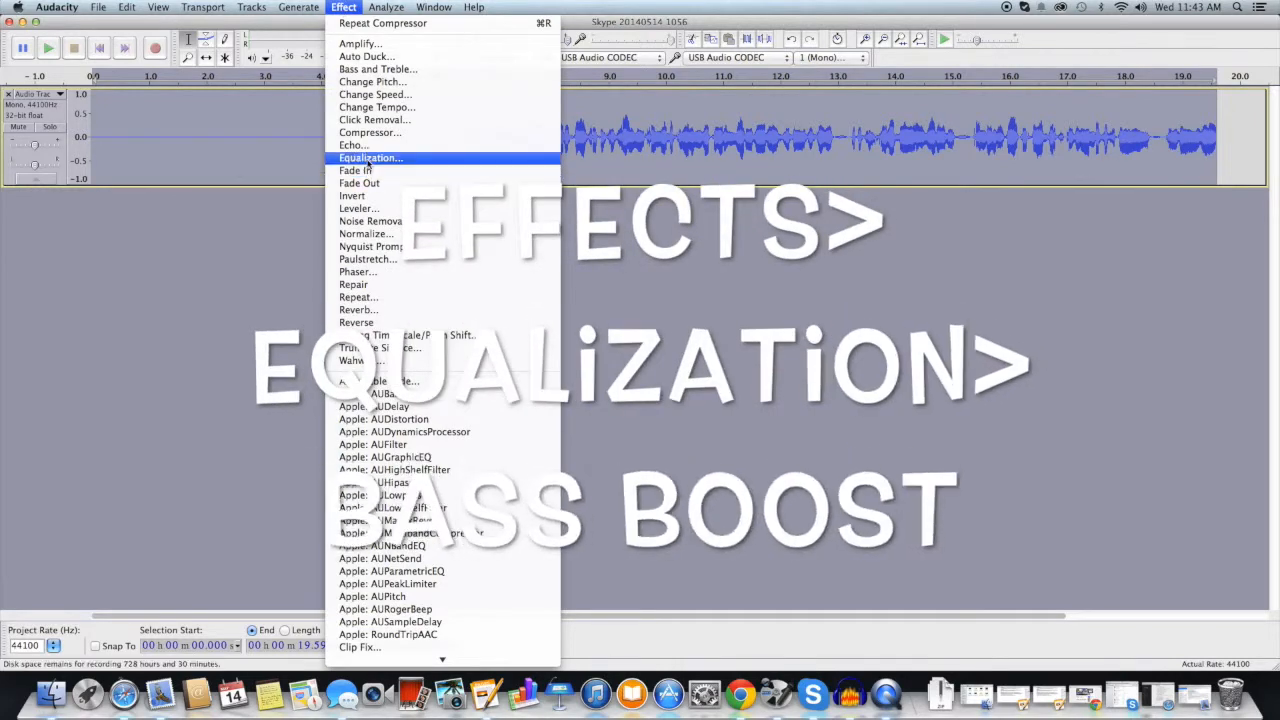
{"action": "left_click", "coordinate": [368, 160]}
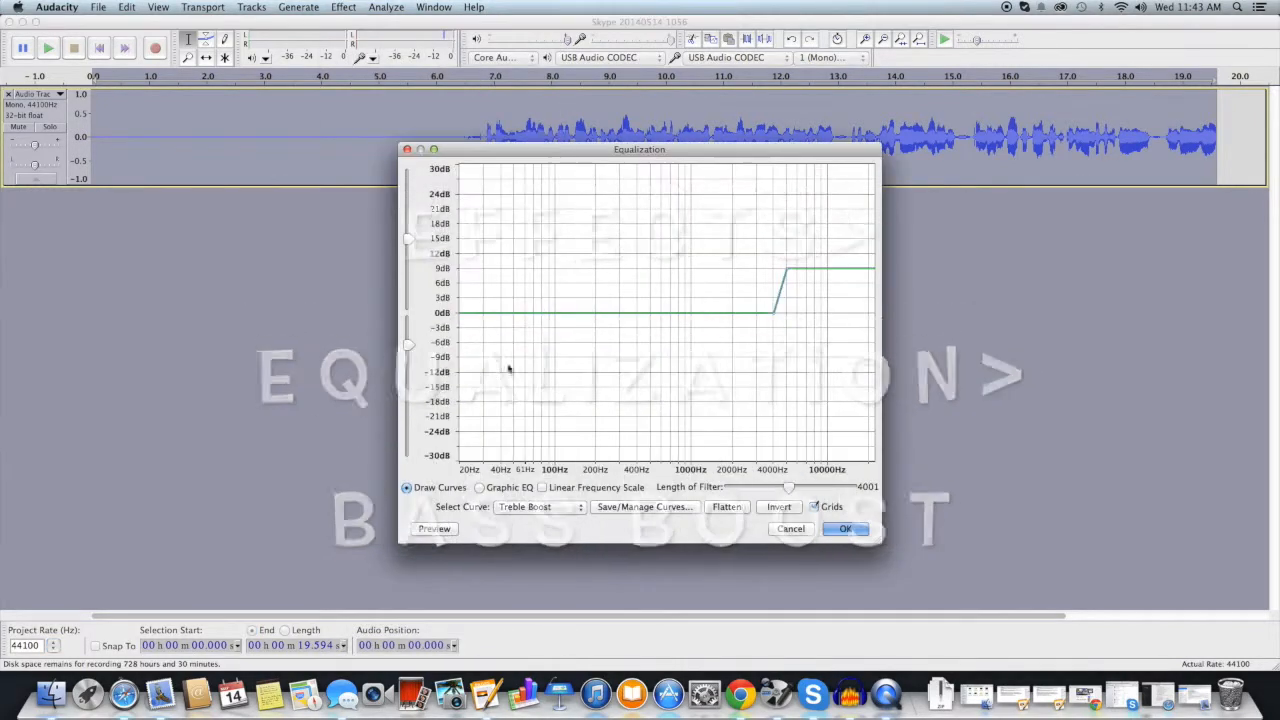
{"action": "left_click", "coordinate": [561, 508]}
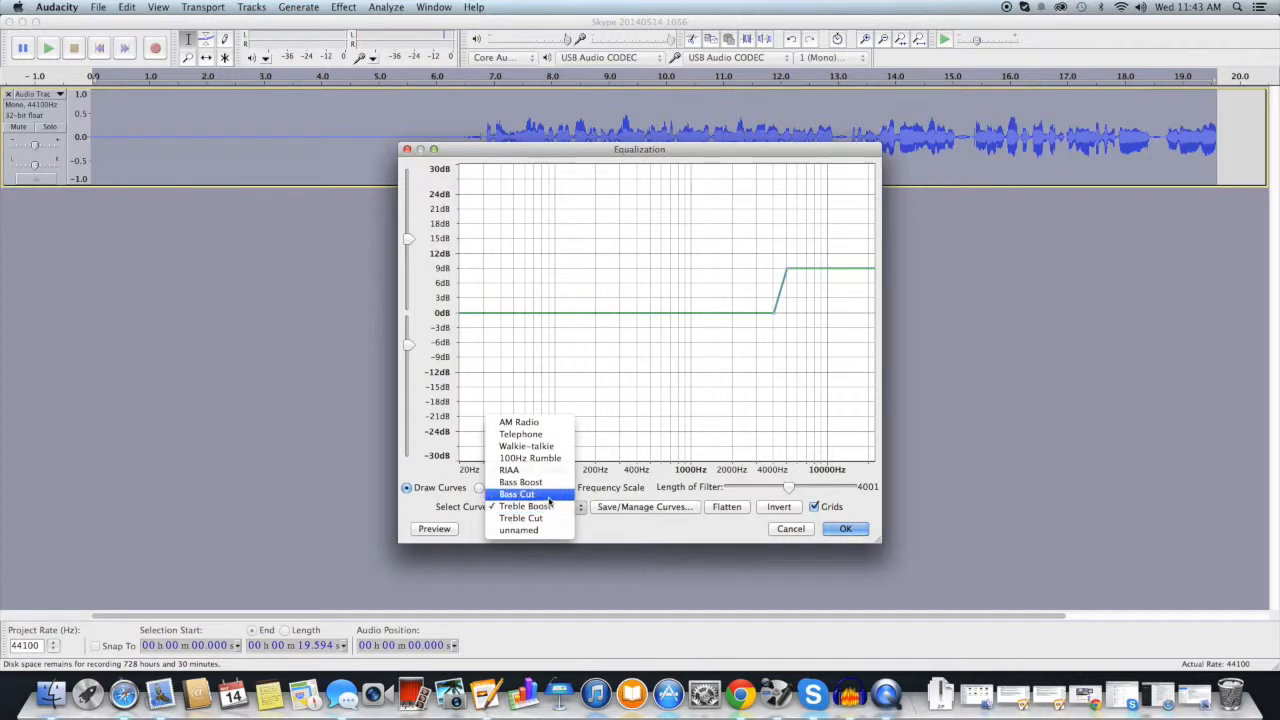
{"action": "left_click", "coordinate": [545, 484]}
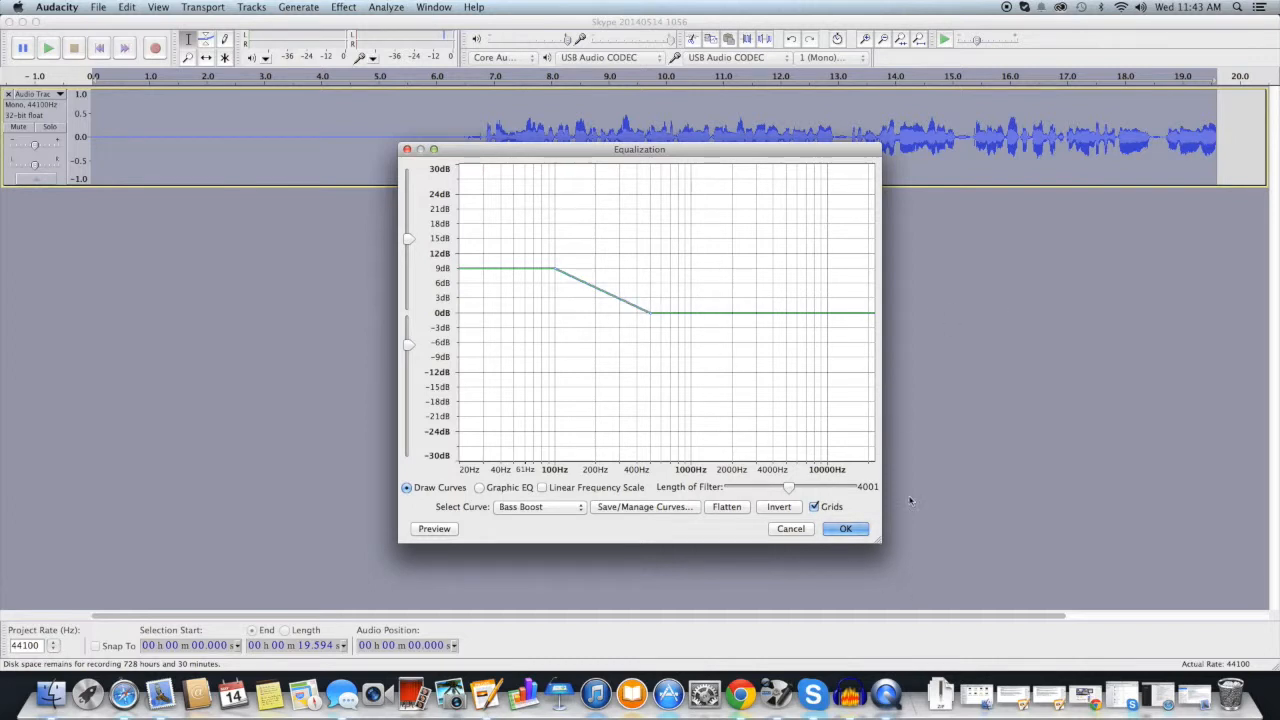
{"action": "left_click", "coordinate": [846, 529]}
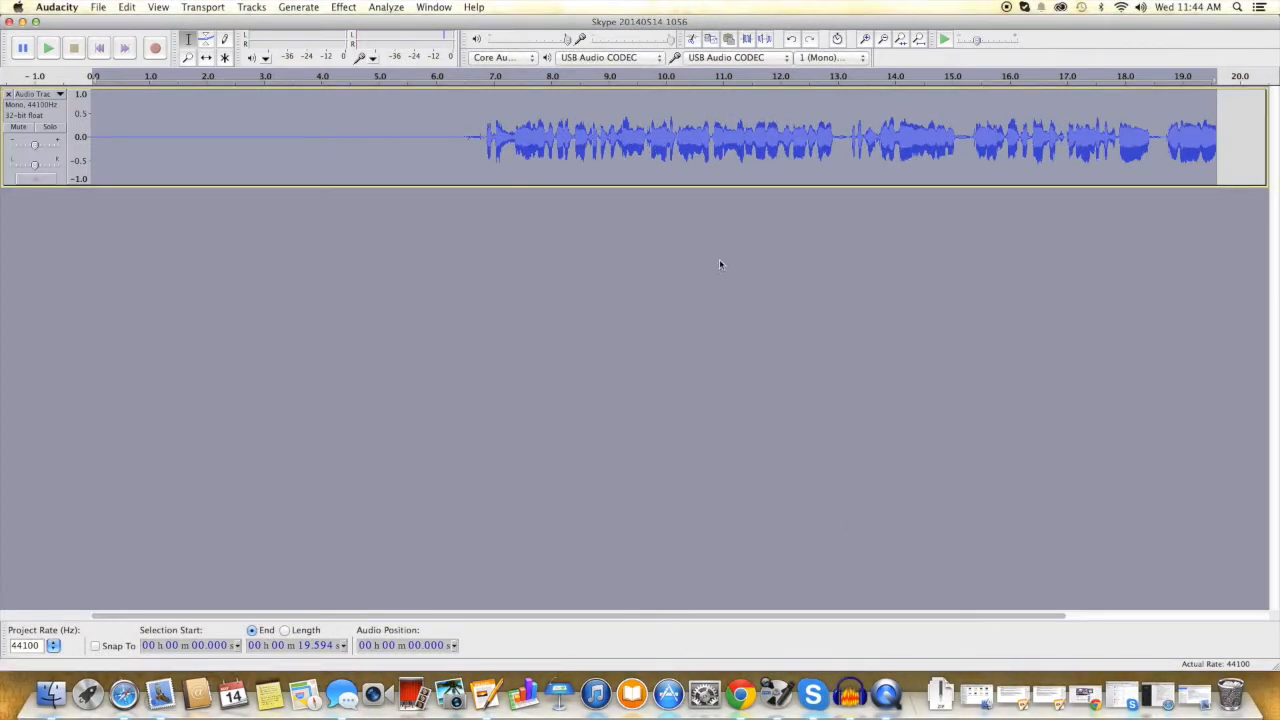
Step: Apply the Treble Boost preset curve from Equalization to the voice track
{"action": "left_click", "coordinate": [343, 7]}
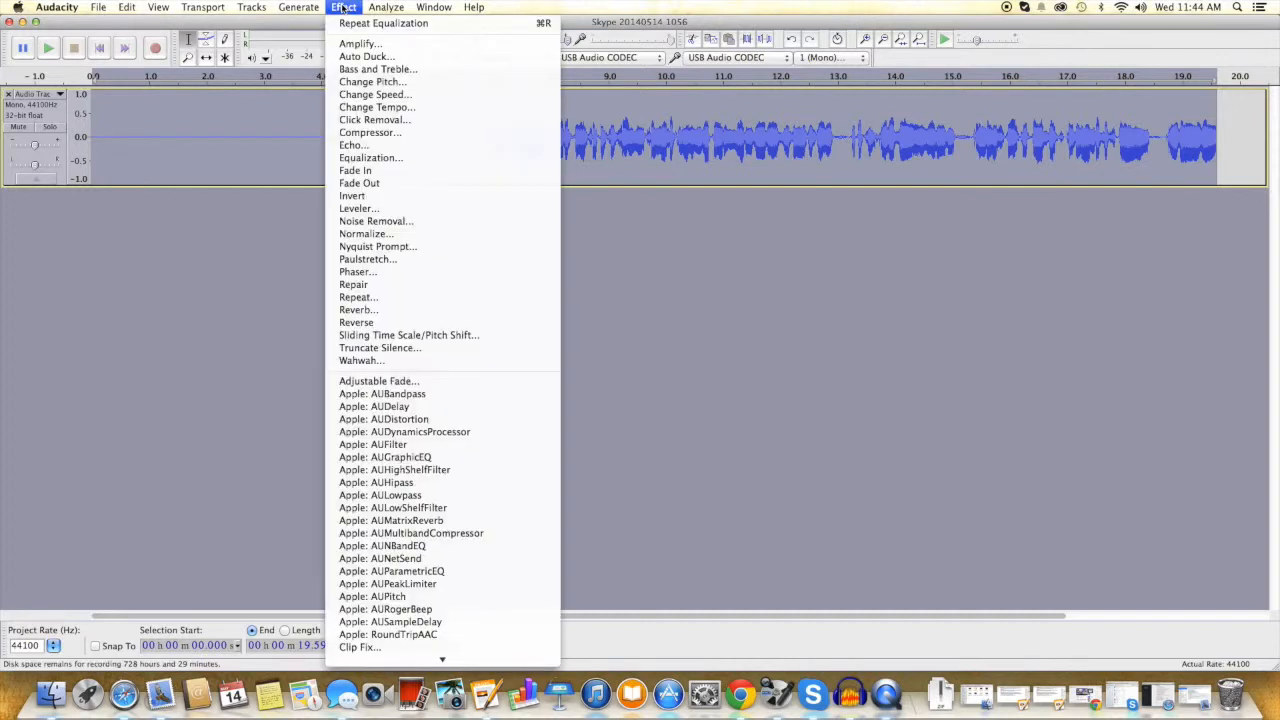
{"action": "left_click", "coordinate": [370, 157]}
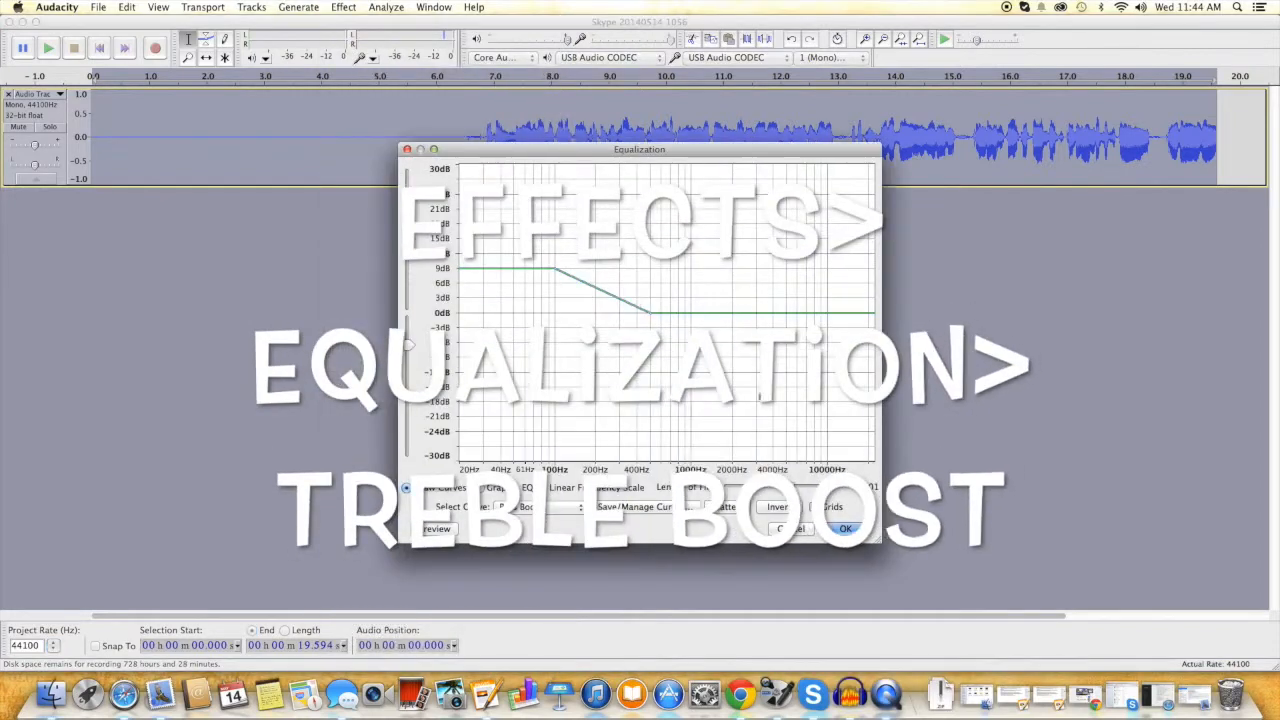
{"action": "left_click", "coordinate": [559, 508]}
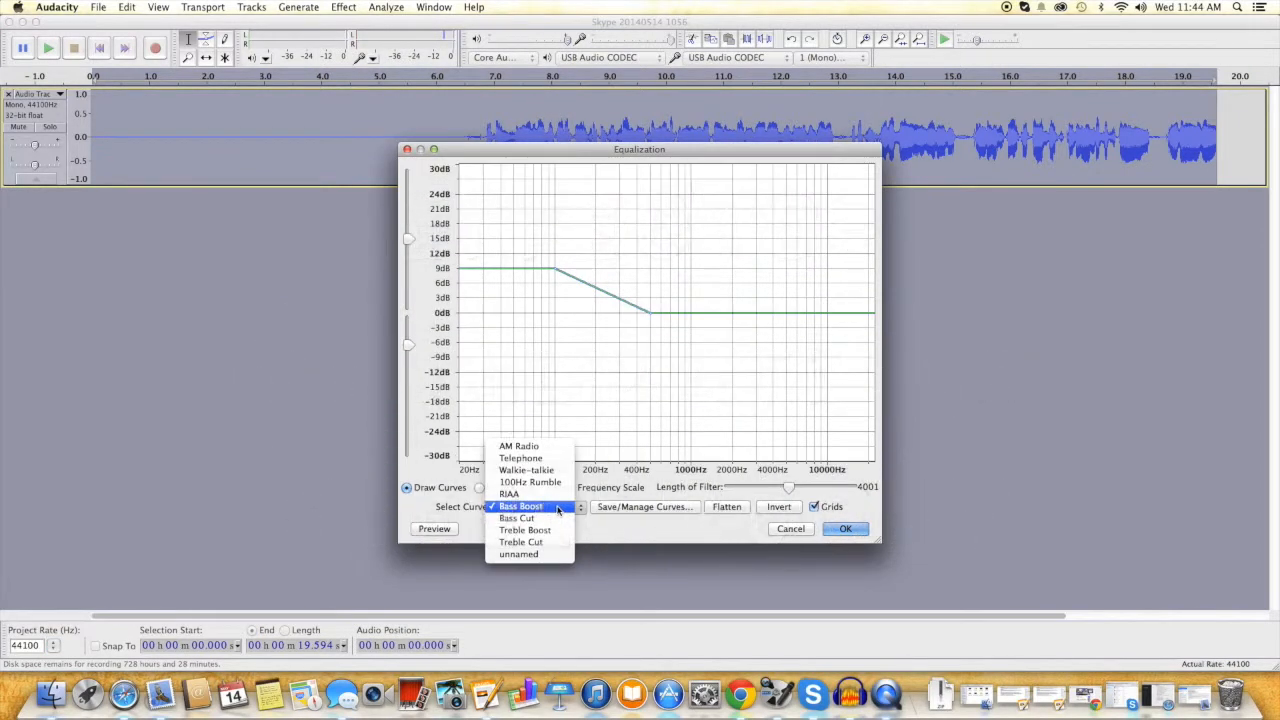
{"action": "left_click", "coordinate": [562, 530]}
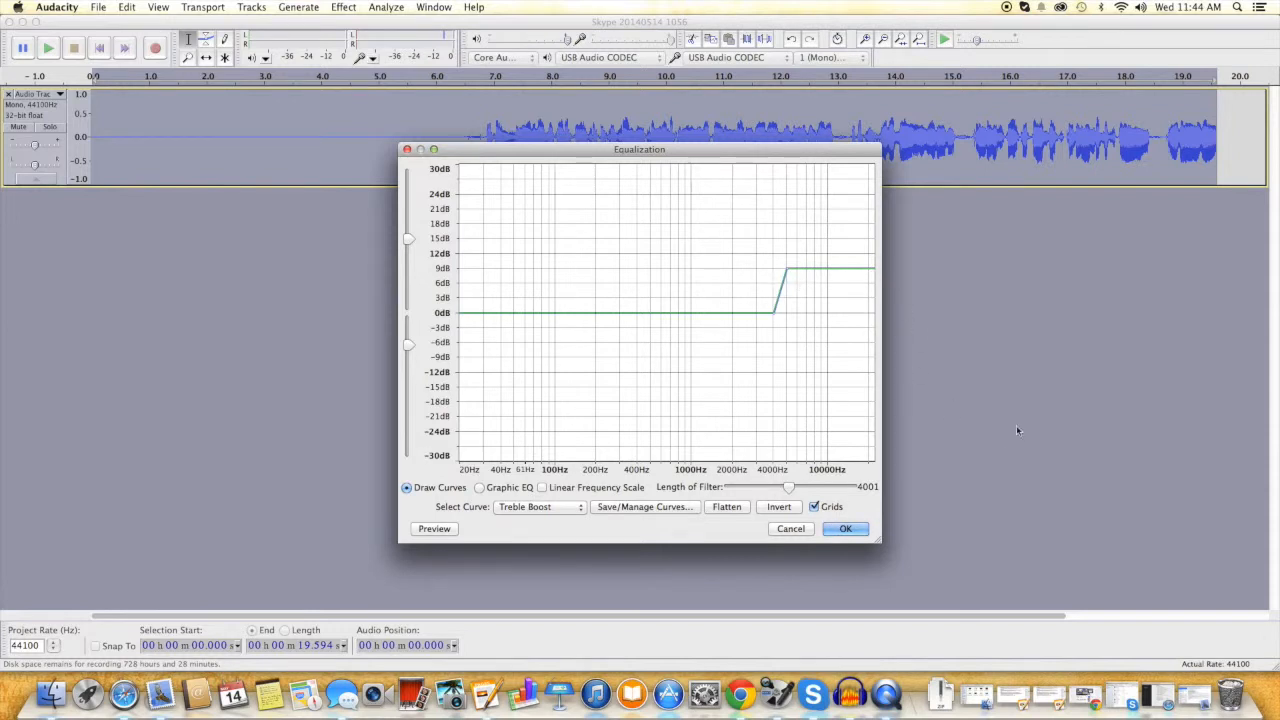
{"action": "left_click", "coordinate": [845, 530]}
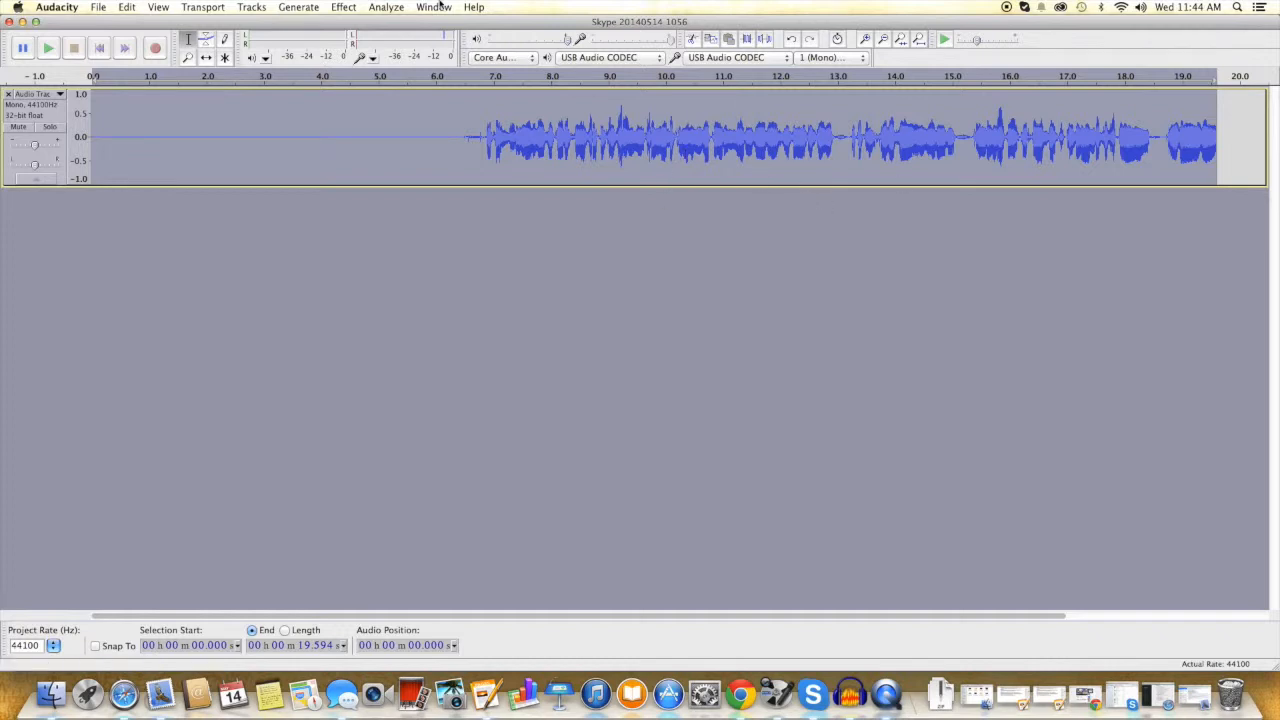
Step: Normalize the treble-boosted track again to -1.0 dB peak with DC offset removed
{"action": "left_click", "coordinate": [345, 8]}
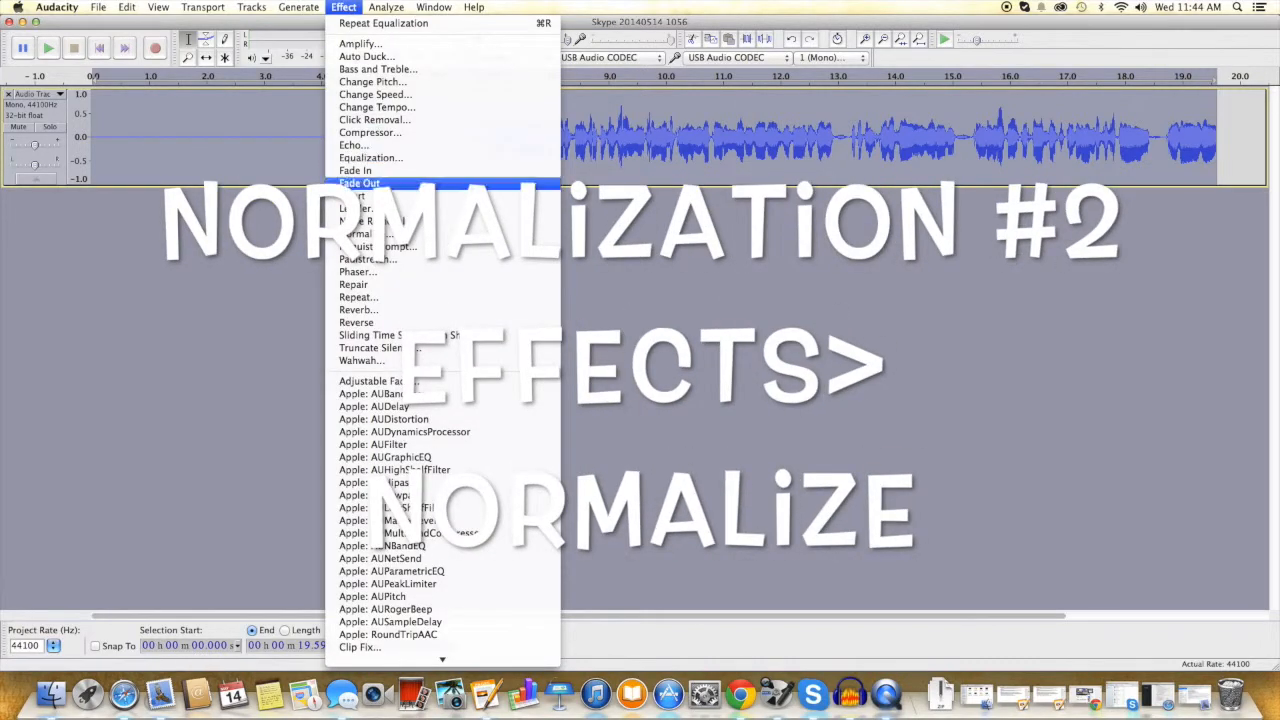
{"action": "left_click", "coordinate": [389, 236]}
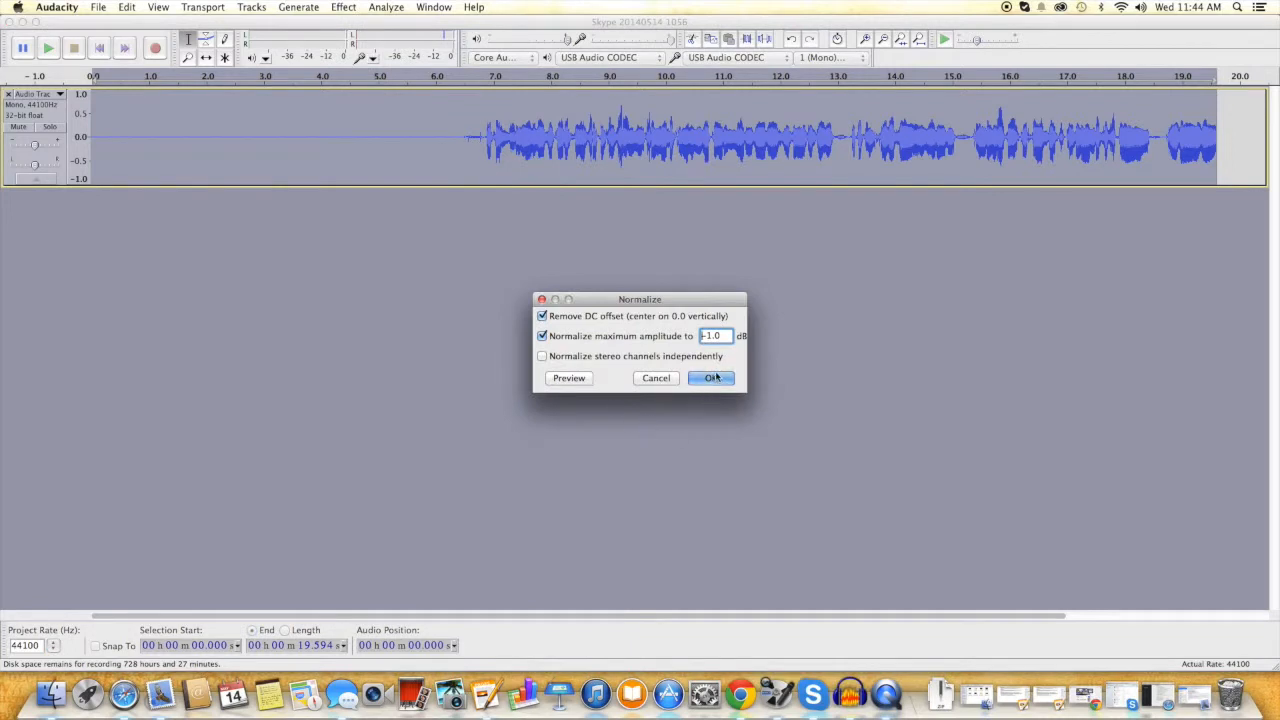
{"action": "left_click", "coordinate": [712, 378]}
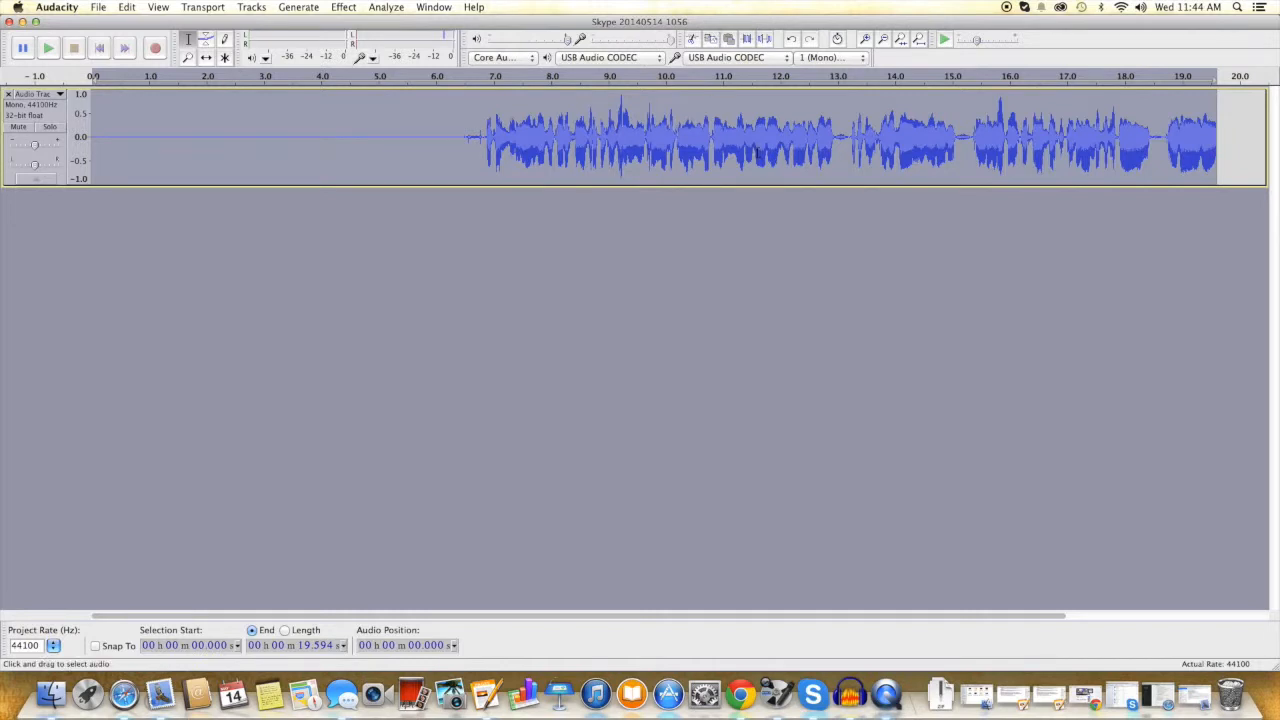
Step: Apply Hard Limiter with a -4.0 dB limit to cap the track's peaks
{"action": "left_click", "coordinate": [343, 8]}
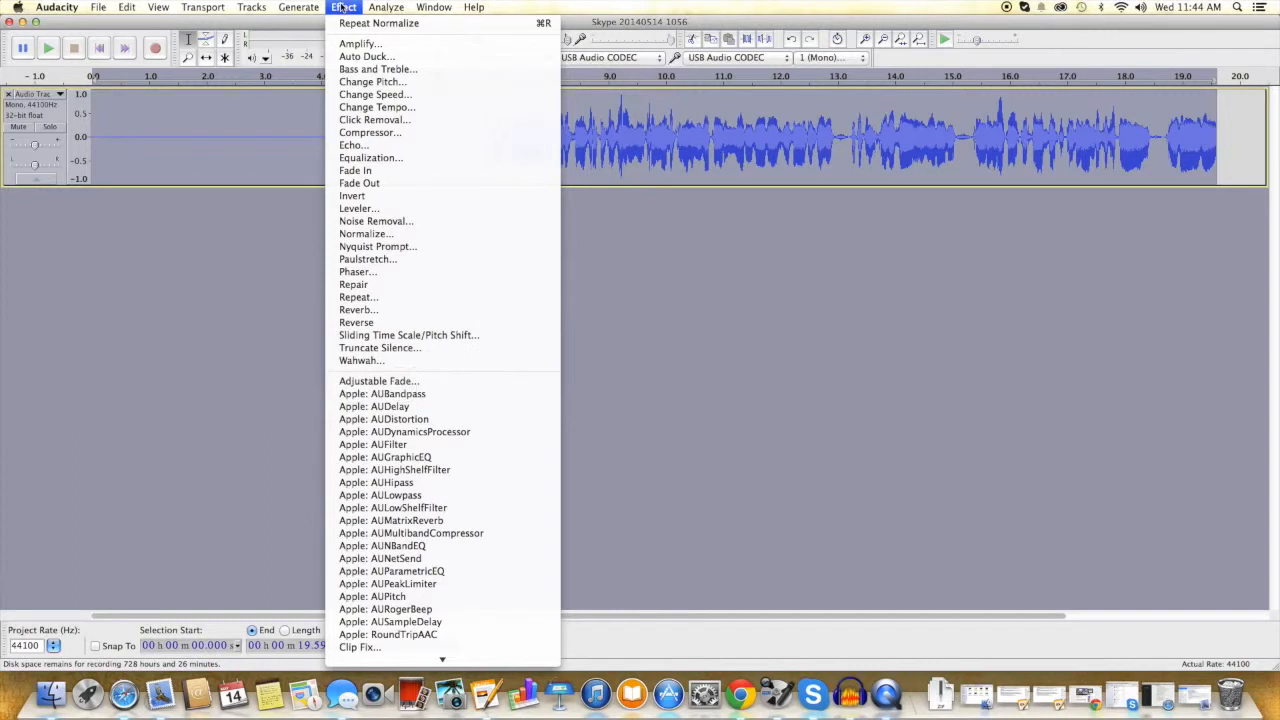
{"action": "scroll", "coordinate": [400, 420], "scroll_direction": "down", "scroll_amount": 5}
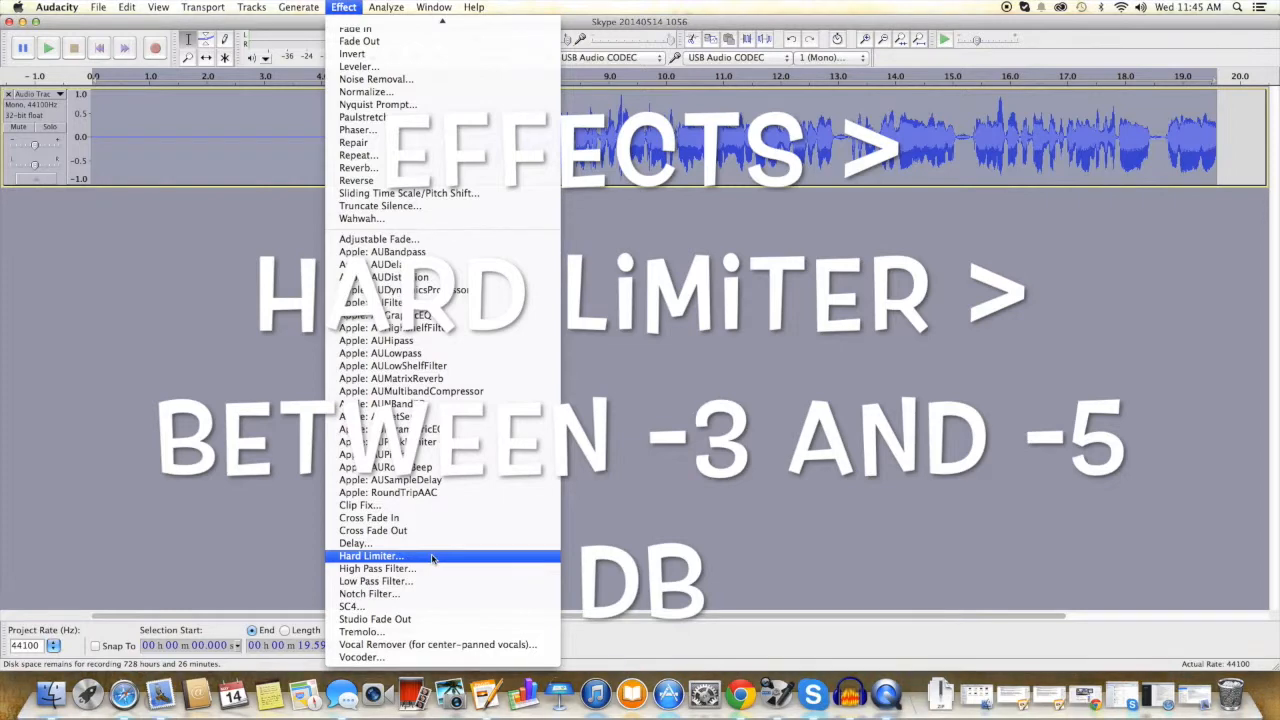
{"action": "left_click", "coordinate": [432, 557]}
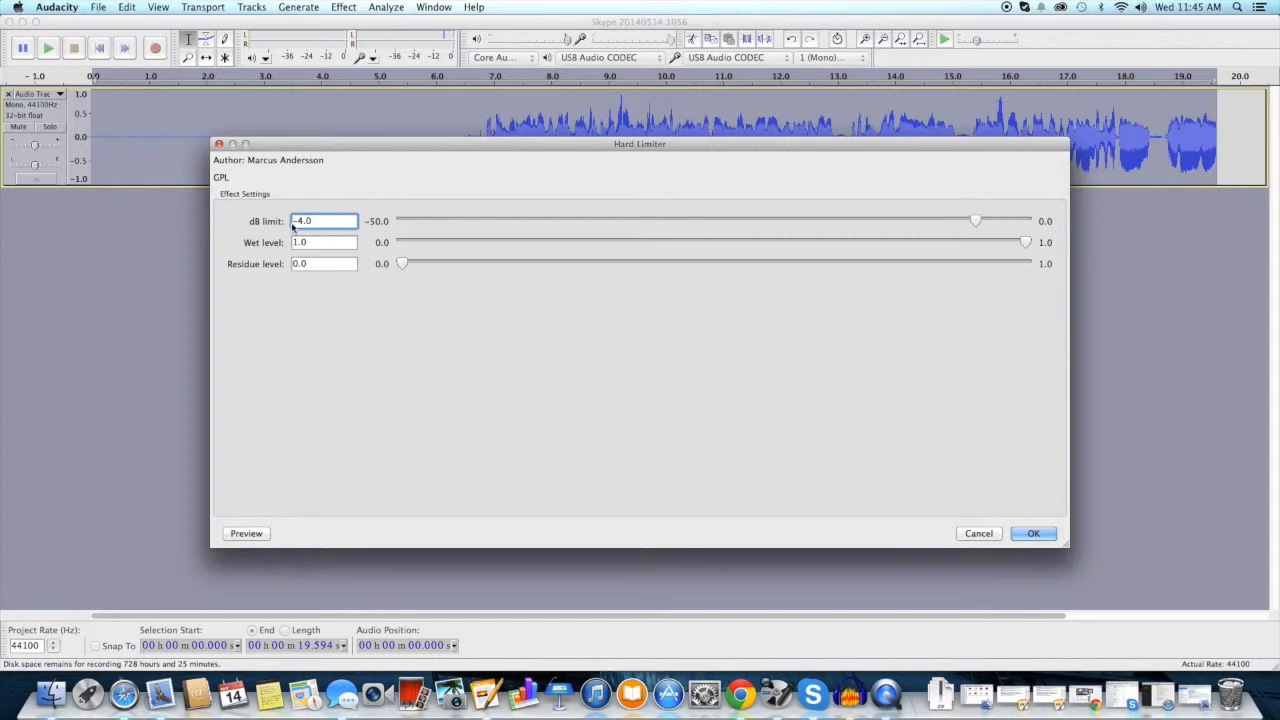
{"action": "left_click", "coordinate": [1034, 534]}
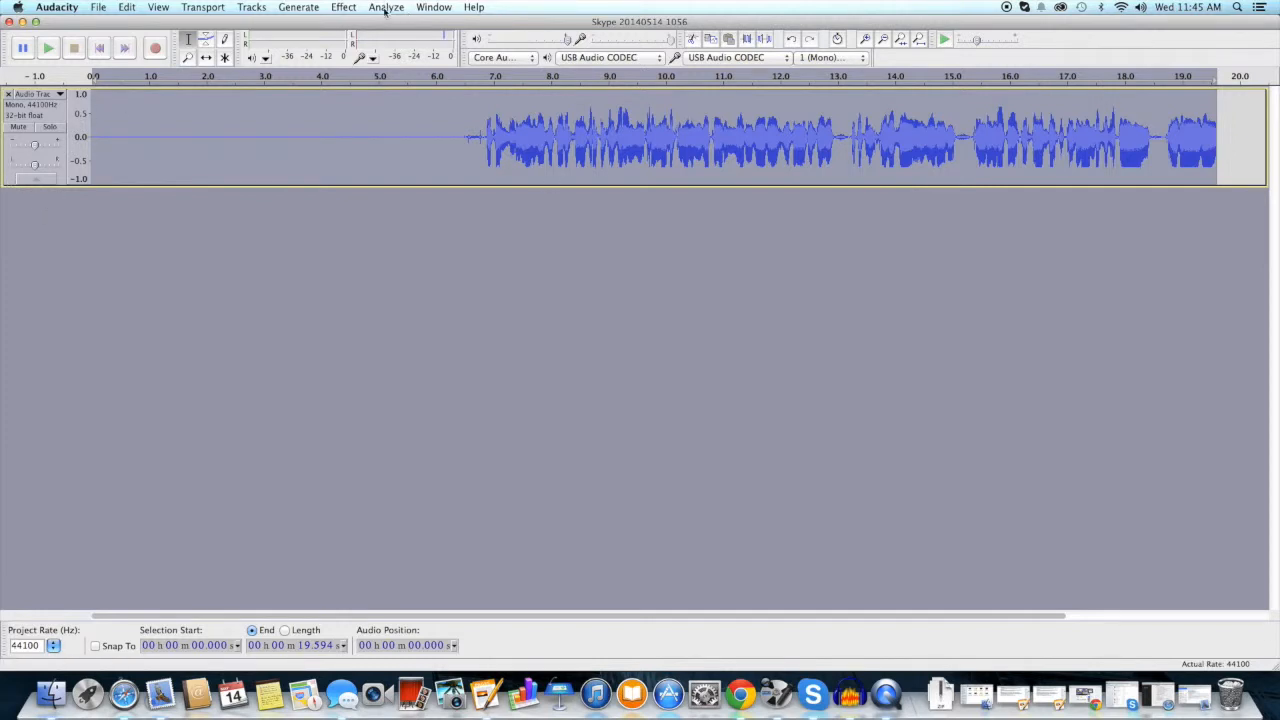
Step: Normalize the hard-limited track a third time to -1.0 dB, removing DC offset
{"action": "left_click", "coordinate": [344, 7]}
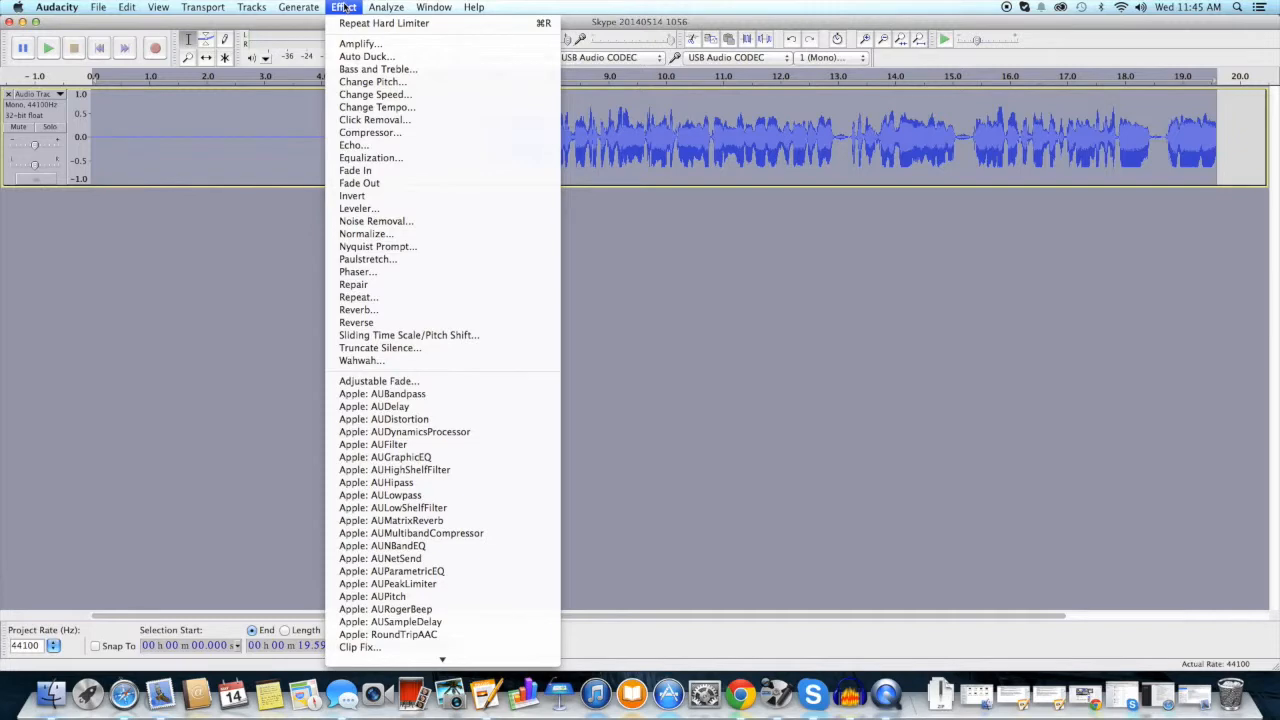
{"action": "left_click", "coordinate": [358, 233]}
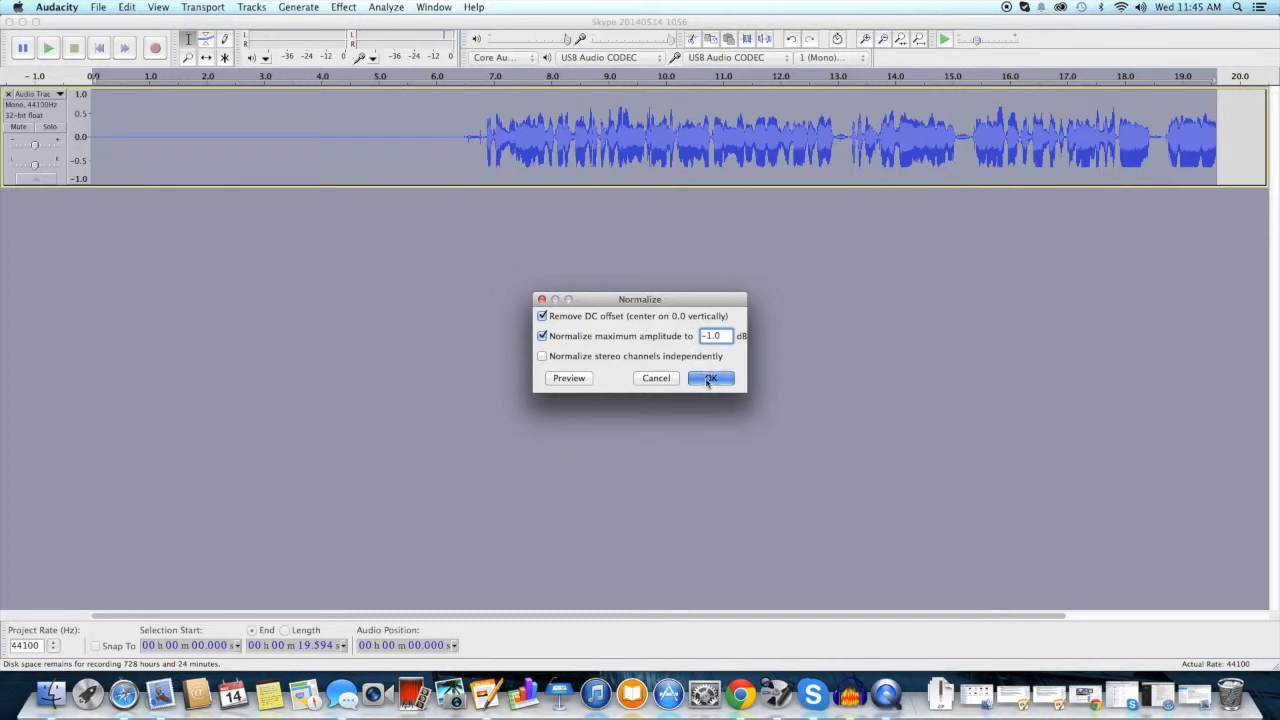
{"action": "left_click", "coordinate": [708, 378]}
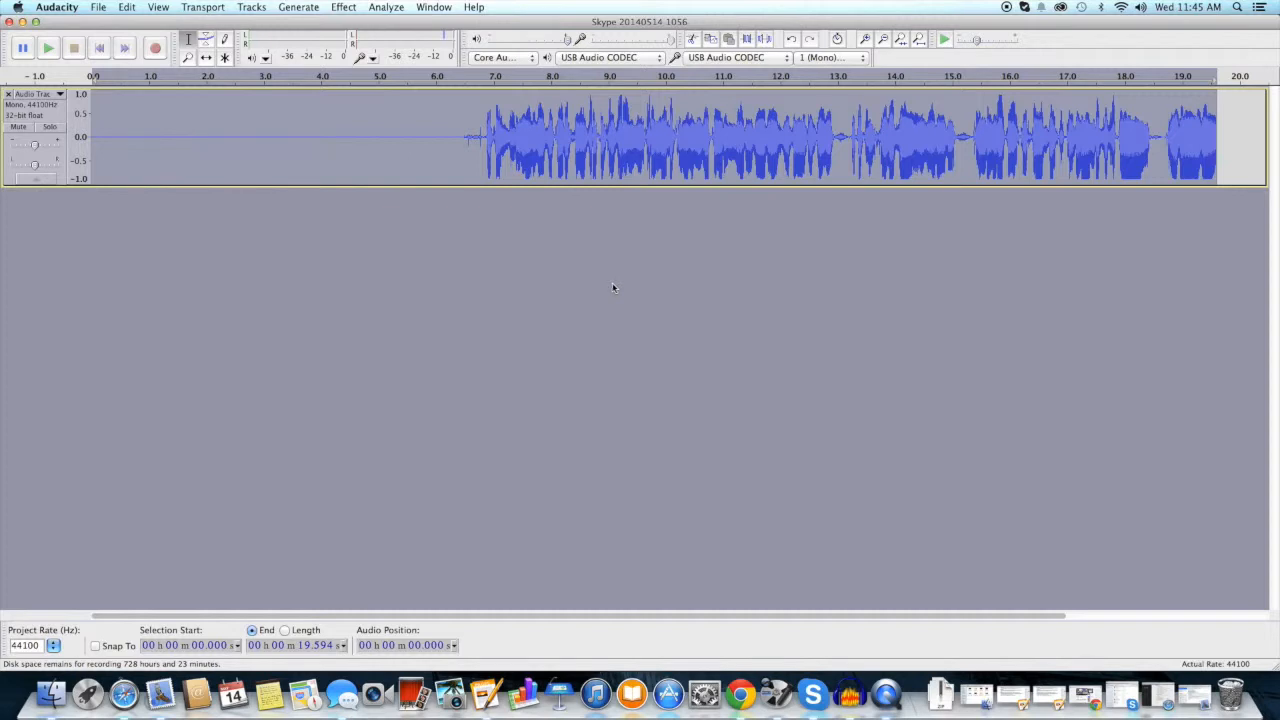
Step: Start playback of the processed track from about 6.44 seconds
{"action": "left_click", "coordinate": [462, 137]}
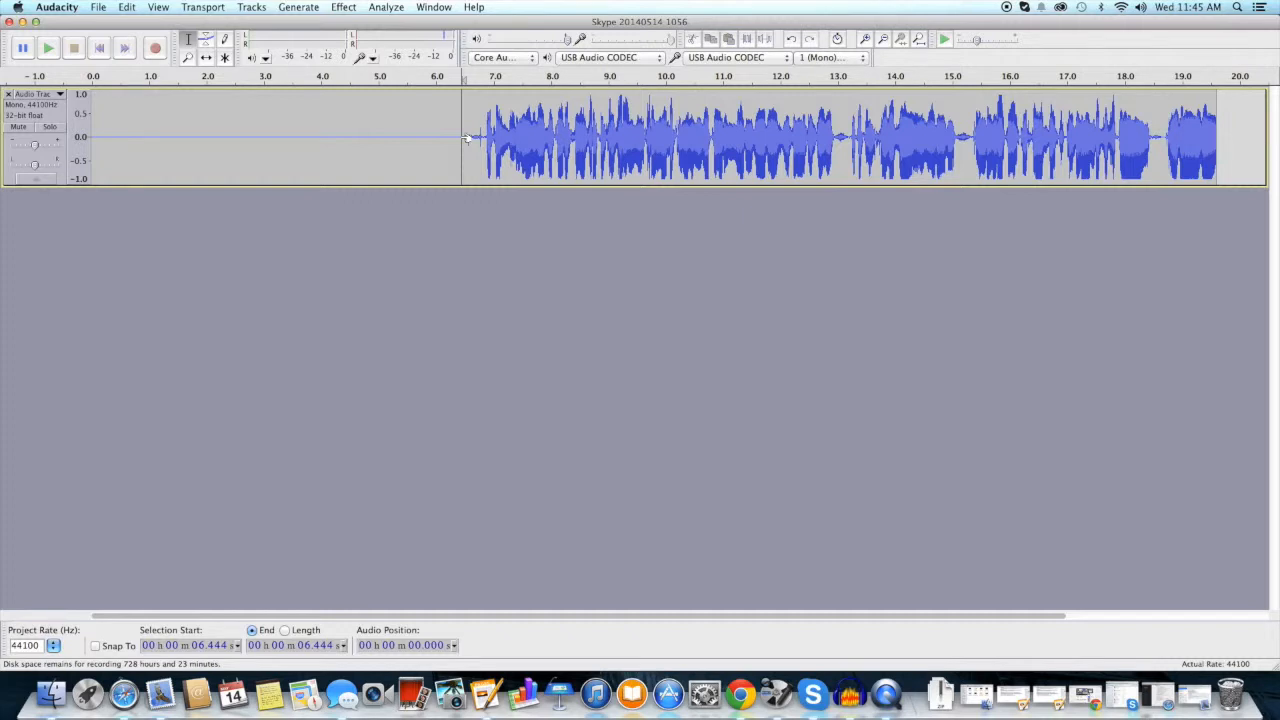
{"action": "key", "text": "space"}
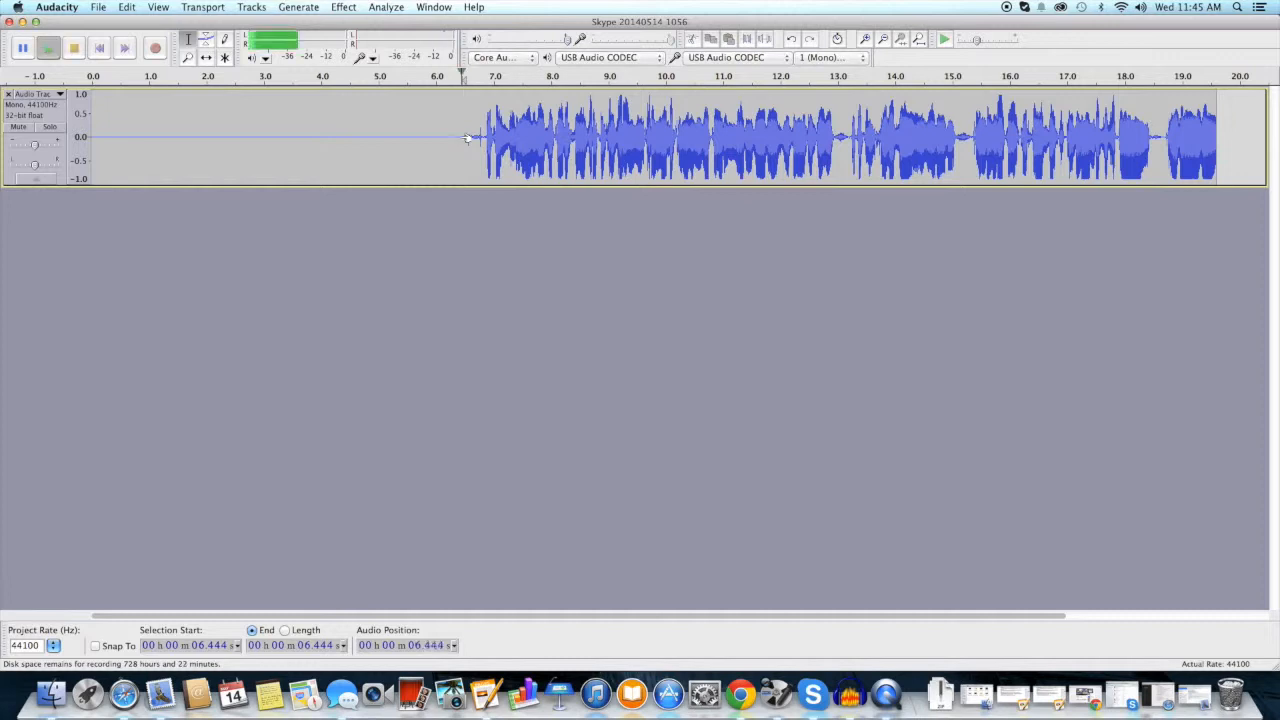